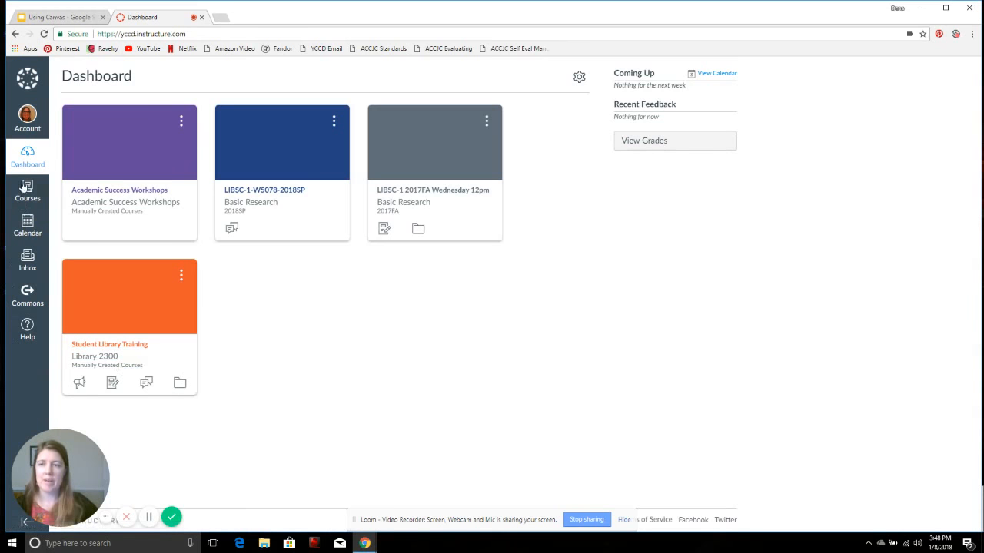
- Mark the YCCD Employee Knowledge Base course as a favorite in the full Canvas course list
{"action": "left_click", "coordinate": [51, 18]}
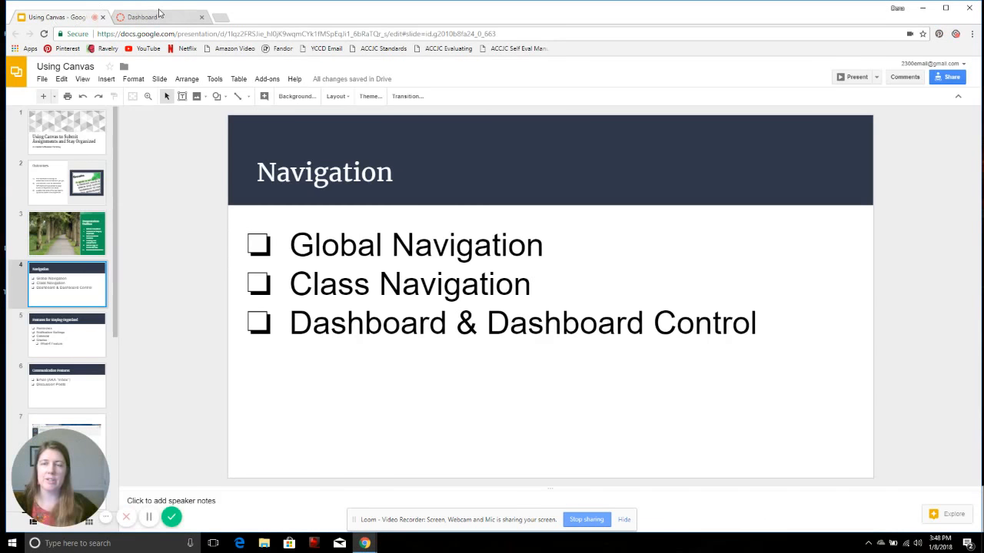
{"action": "left_click", "coordinate": [157, 18]}
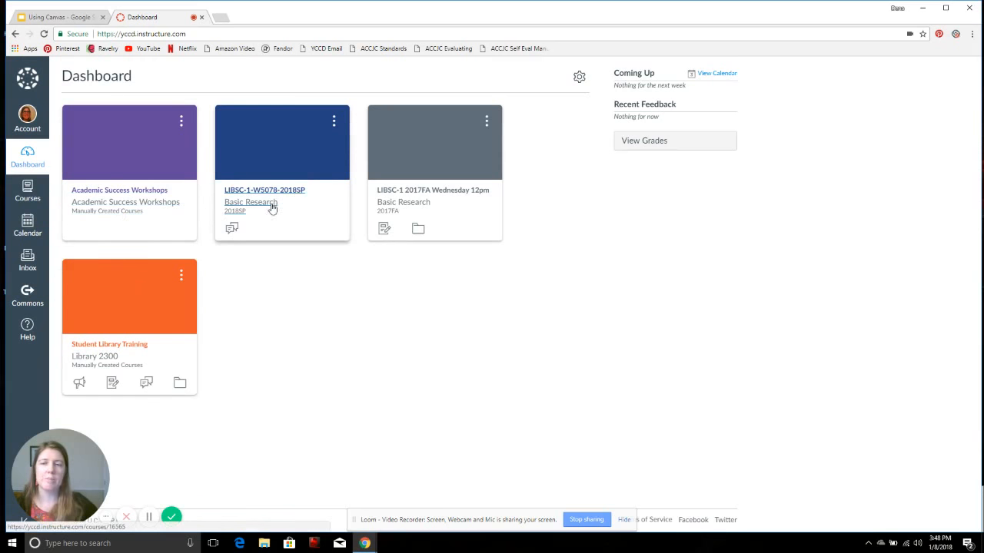
{"action": "left_click", "coordinate": [27, 193]}
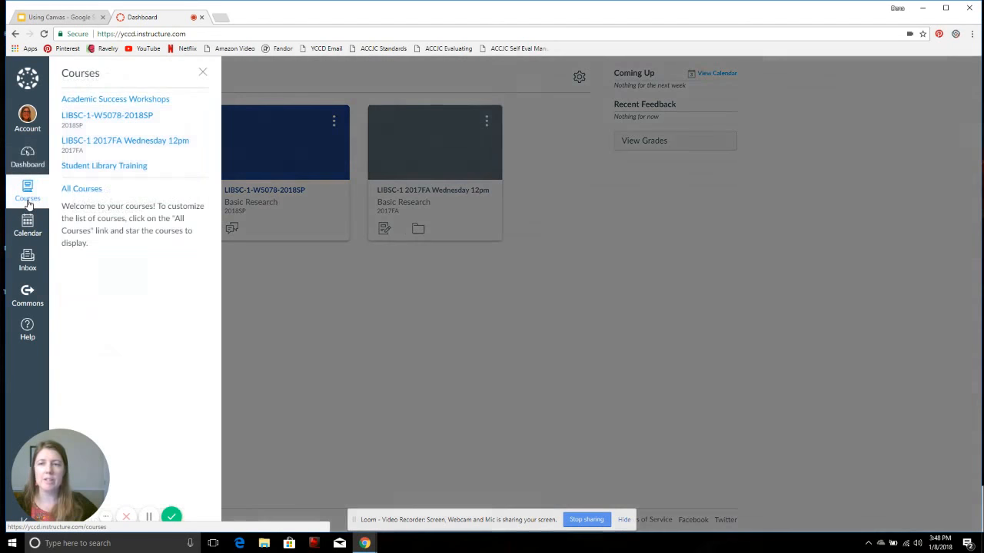
{"action": "left_click", "coordinate": [82, 190]}
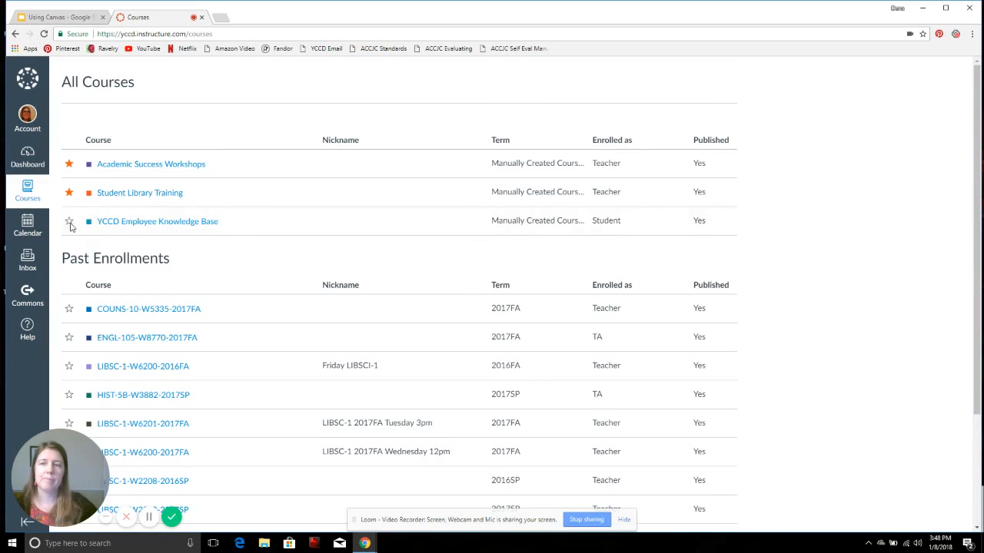
{"action": "left_click", "coordinate": [68, 223]}
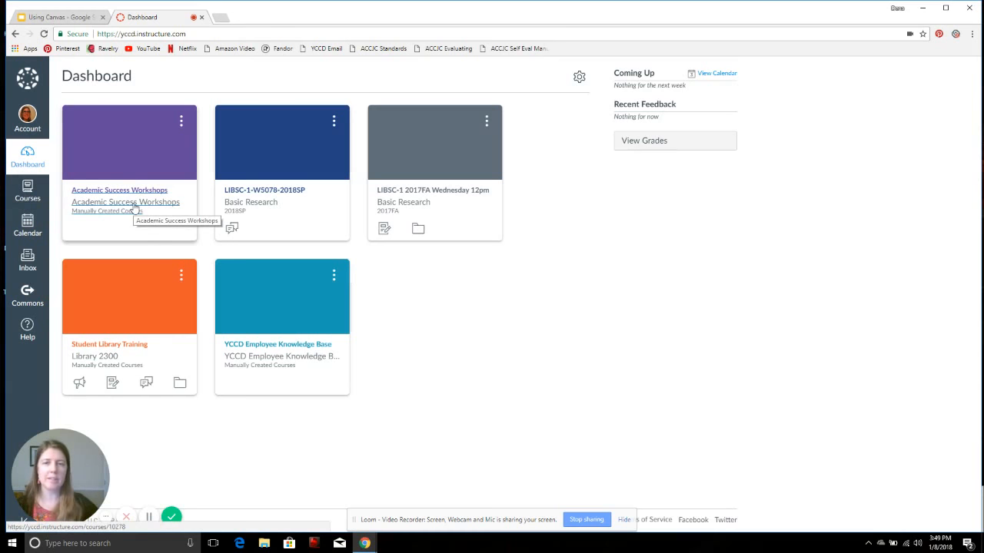
- Preview the Academic Success Workshops course in Student View to examine its course navigation, and leave the preview
{"action": "left_click", "coordinate": [76, 16]}
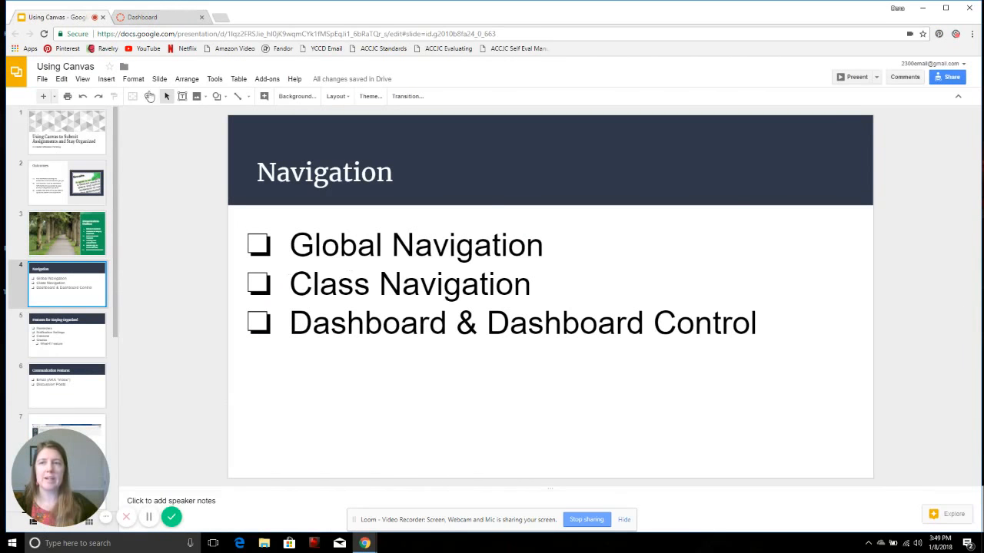
{"action": "left_click", "coordinate": [143, 16]}
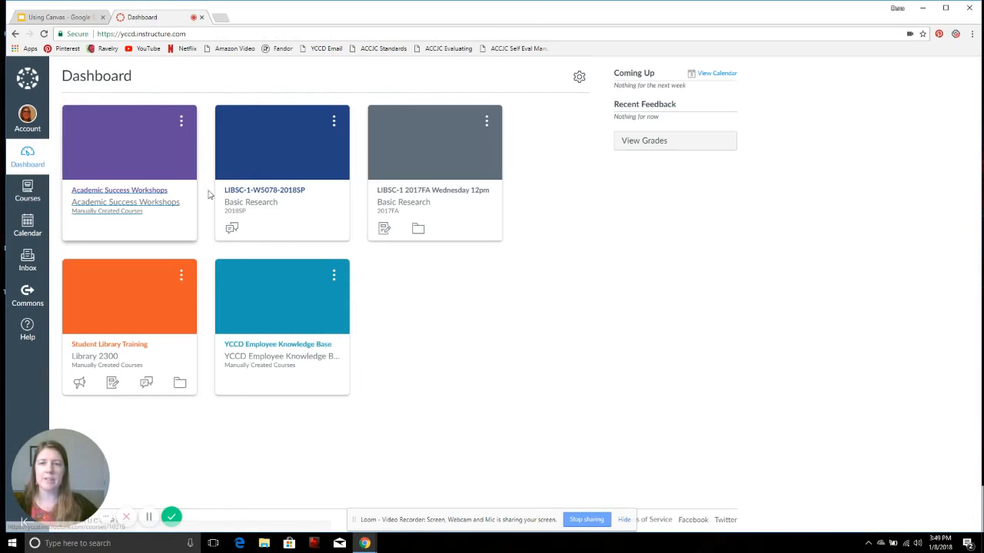
{"action": "left_click", "coordinate": [144, 190]}
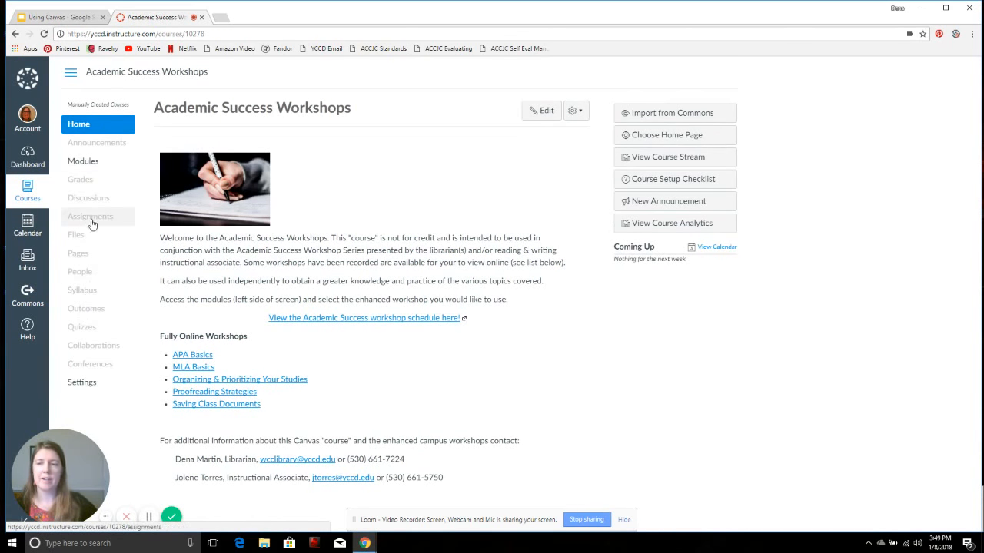
{"action": "left_click", "coordinate": [87, 387]}
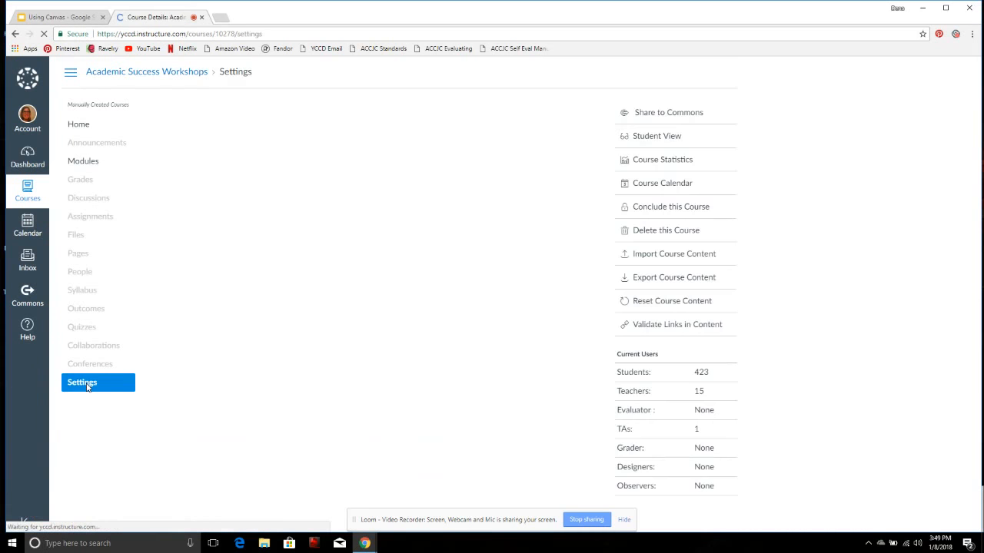
{"action": "left_click", "coordinate": [665, 138]}
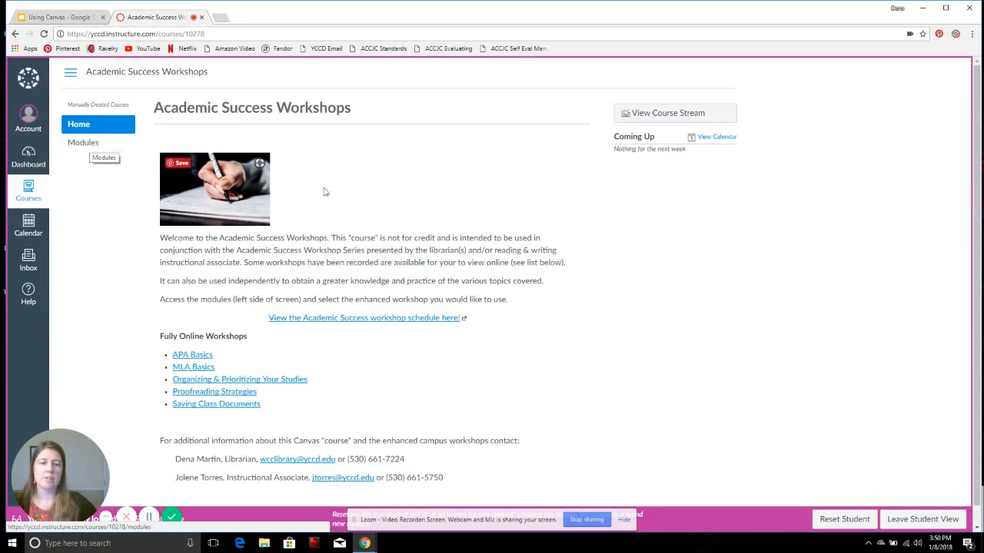
{"action": "left_click", "coordinate": [930, 519]}
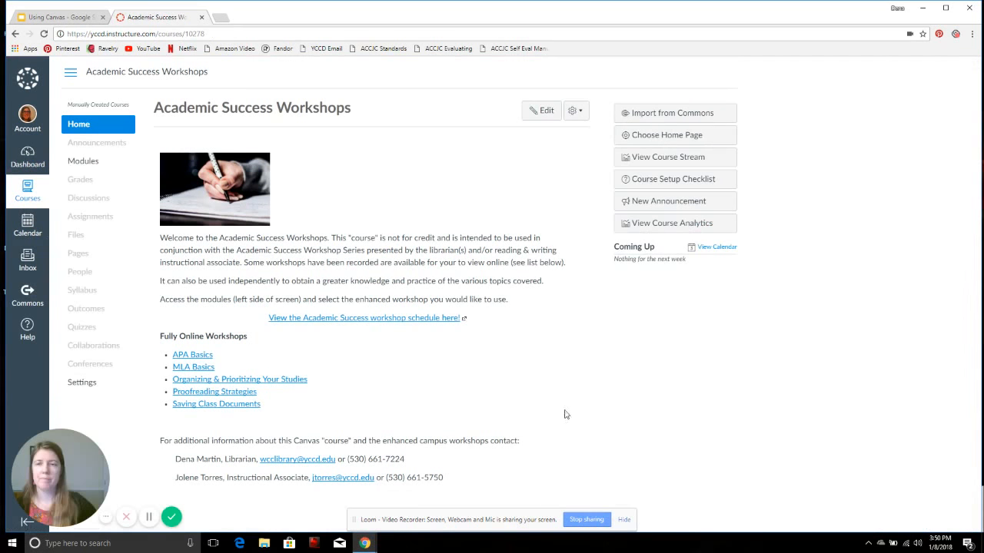
- Show the Features for Staying Organized slide in Google Slides and view the reminders on the Canvas dashboard
{"action": "left_click", "coordinate": [54, 16]}
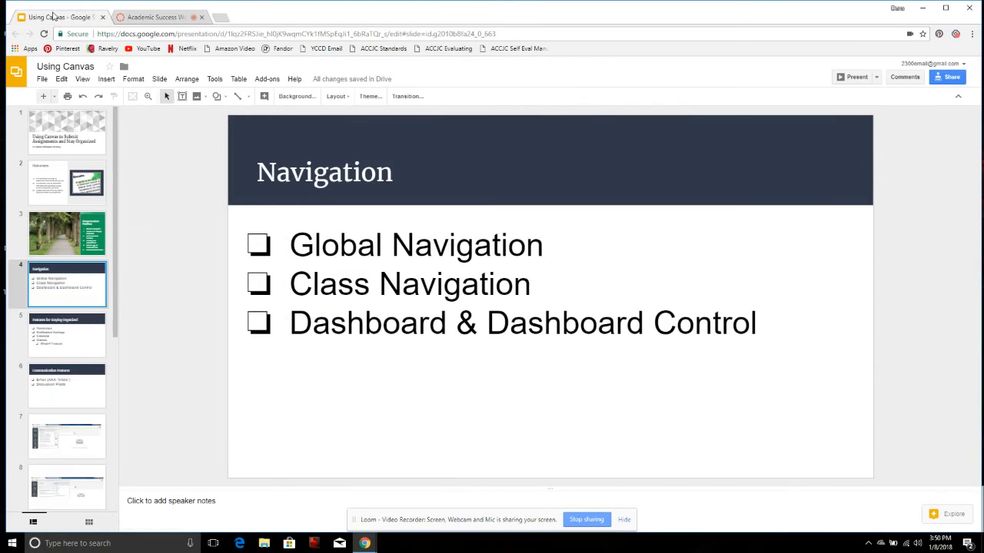
{"action": "left_click", "coordinate": [60, 345]}
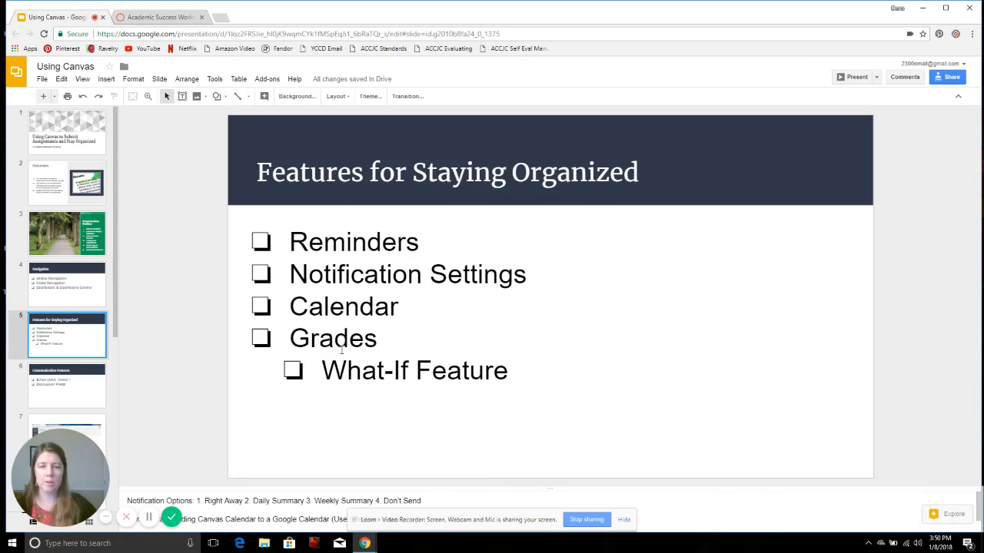
{"action": "left_click", "coordinate": [143, 19]}
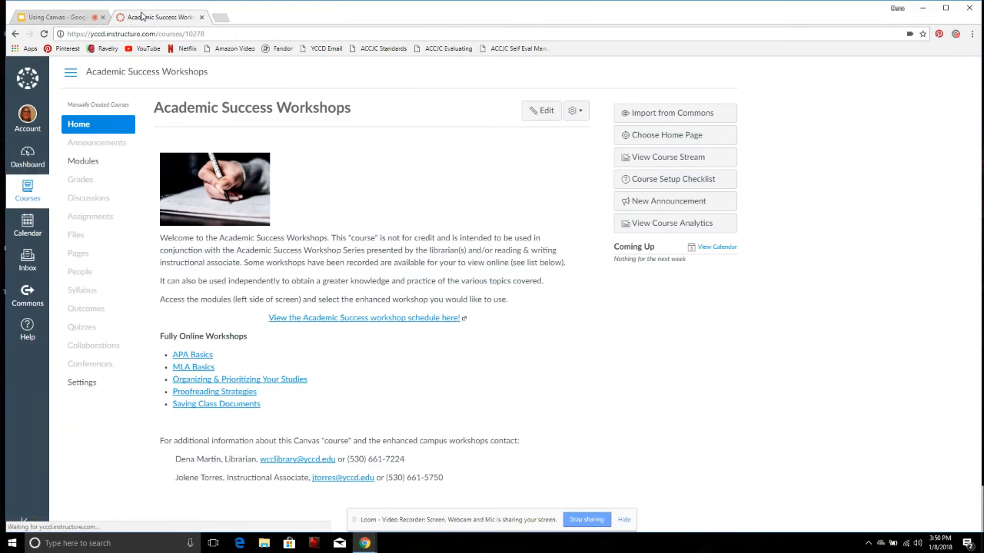
{"action": "left_click", "coordinate": [31, 157]}
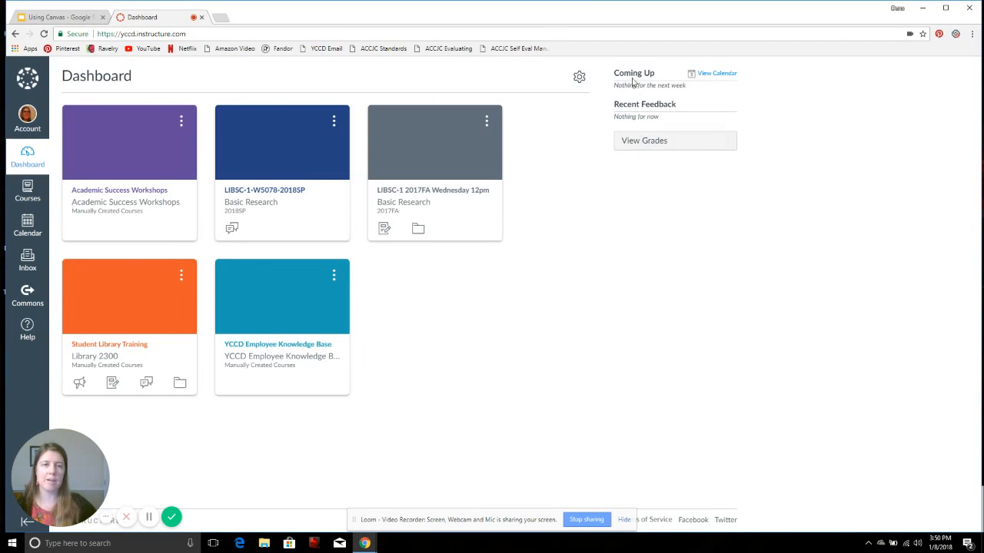
{"action": "left_click", "coordinate": [45, 18]}
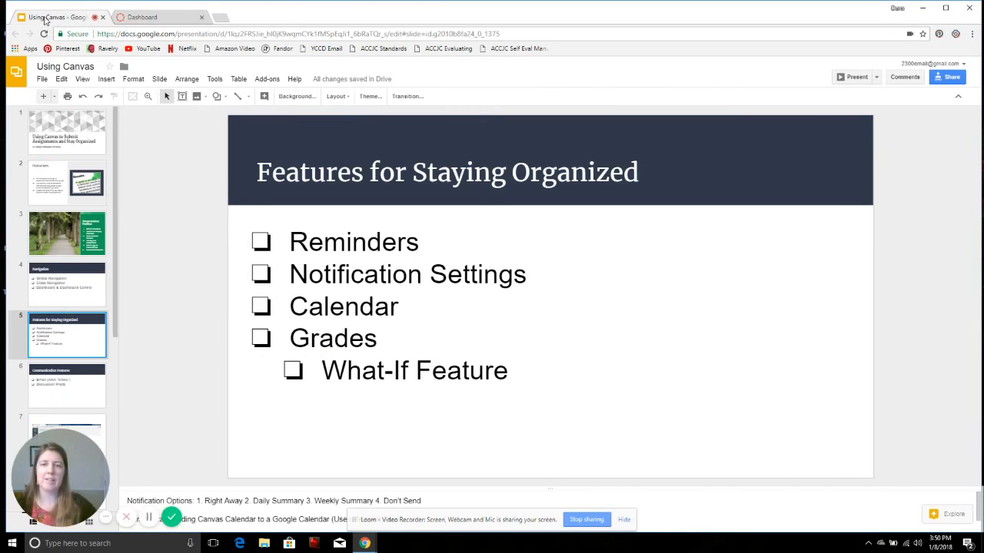
- Switch to Canvas and review the account's notification preferences from course activities through conferences
{"action": "left_click", "coordinate": [165, 20]}
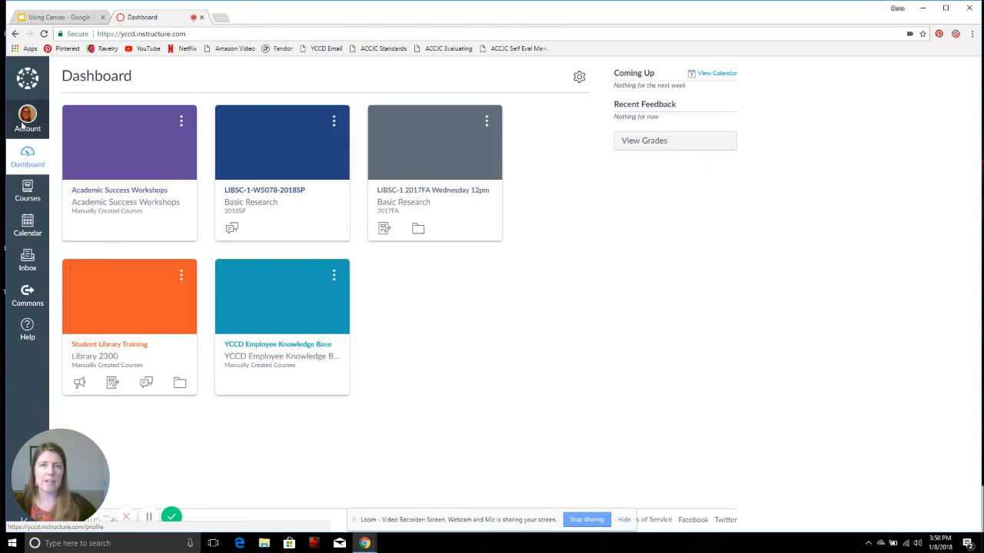
{"action": "left_click", "coordinate": [23, 126]}
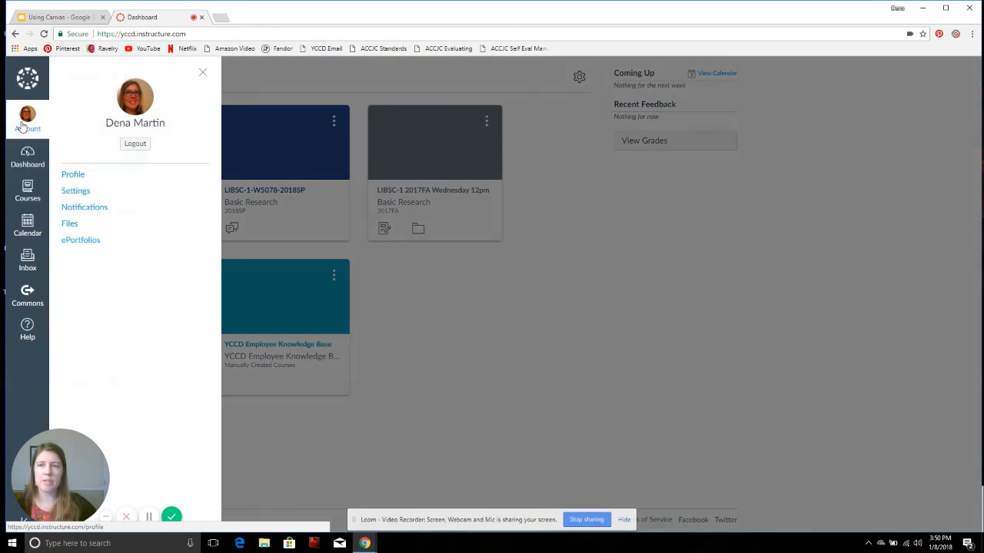
{"action": "left_click", "coordinate": [84, 209]}
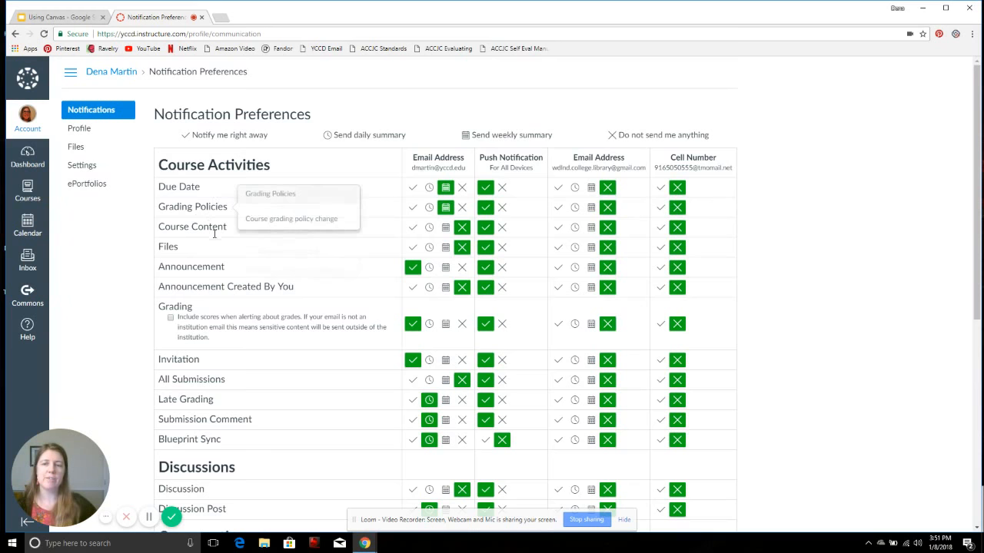
{"action": "scroll", "coordinate": [221, 248], "scroll_direction": "down", "scroll_amount": 4}
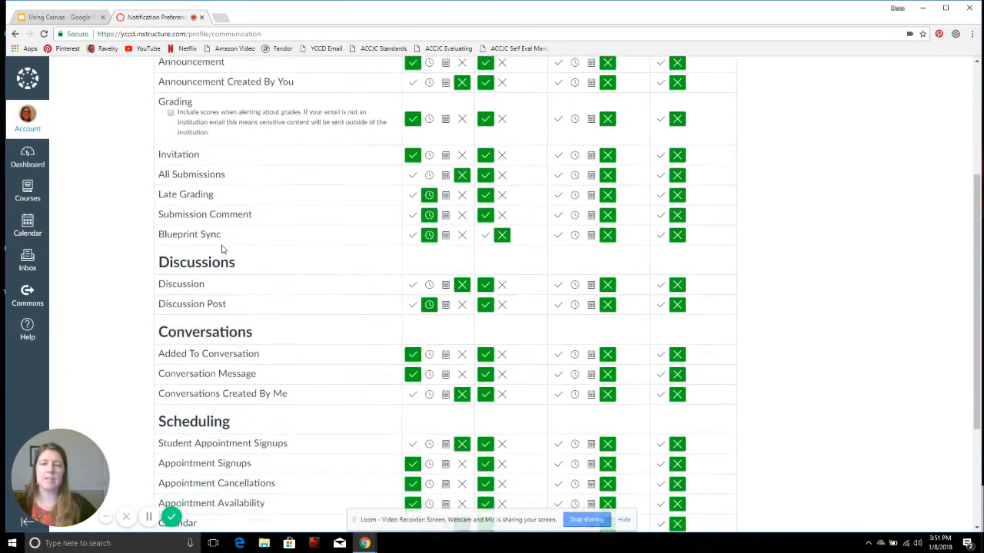
{"action": "scroll", "coordinate": [221, 248], "scroll_direction": "down", "scroll_amount": 1}
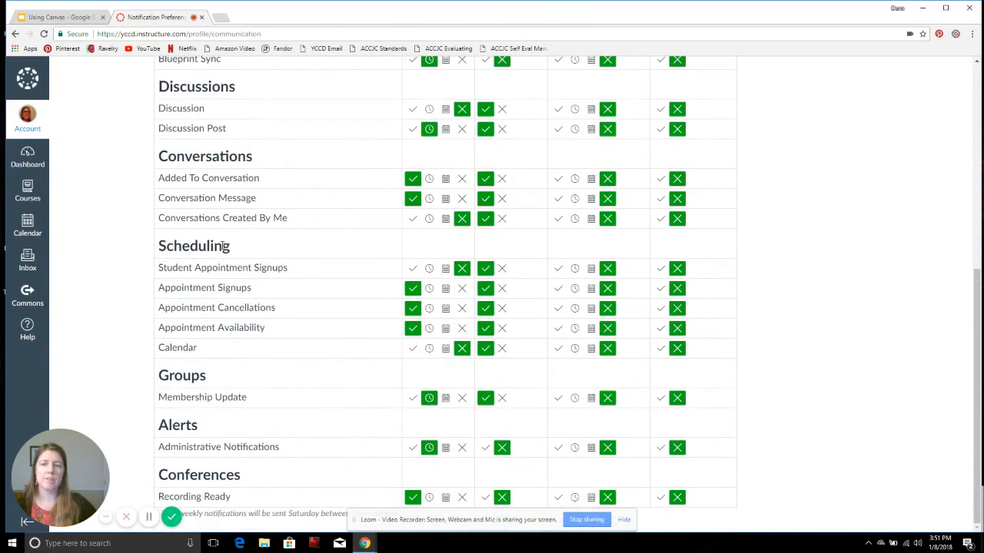
{"action": "scroll", "coordinate": [227, 247], "scroll_direction": "up", "scroll_amount": 5}
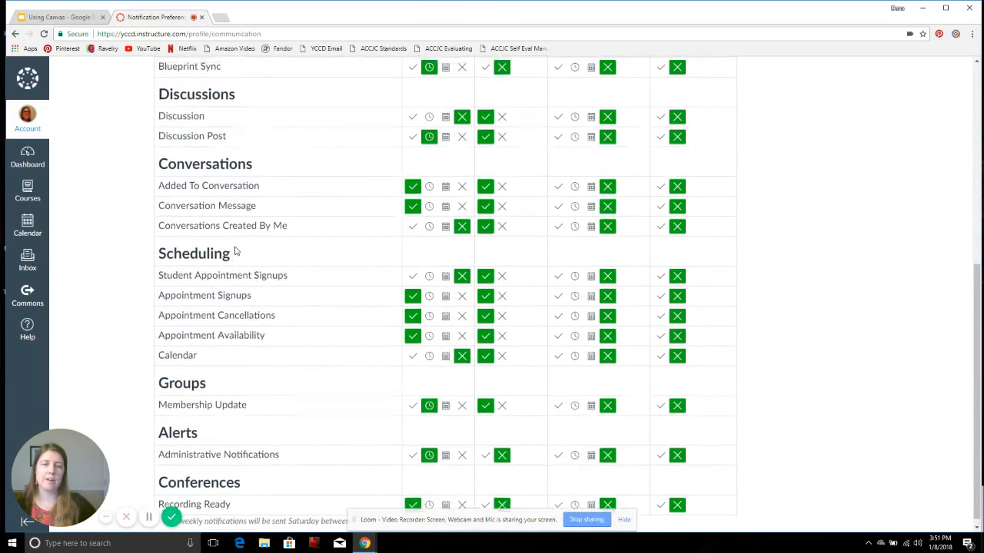
{"action": "scroll", "coordinate": [236, 251], "scroll_direction": "up", "scroll_amount": 1}
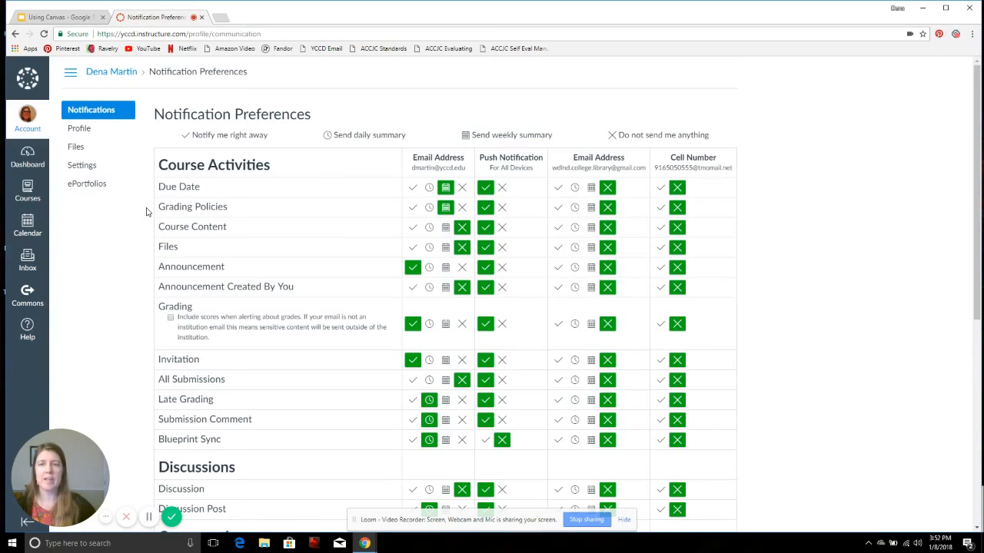
- Open the Canvas calendar and display the month of November 2017
{"action": "left_click", "coordinate": [57, 17]}
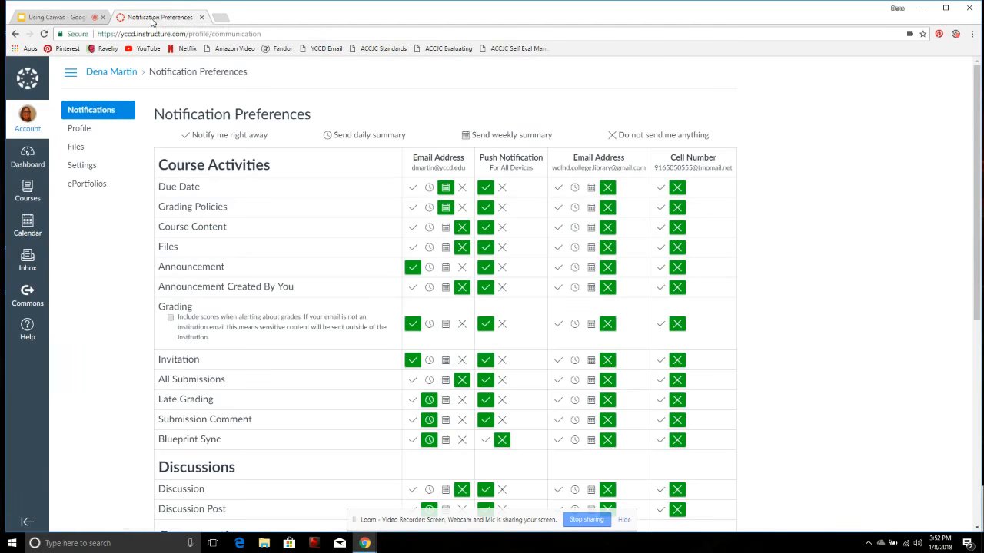
{"action": "left_click", "coordinate": [157, 17]}
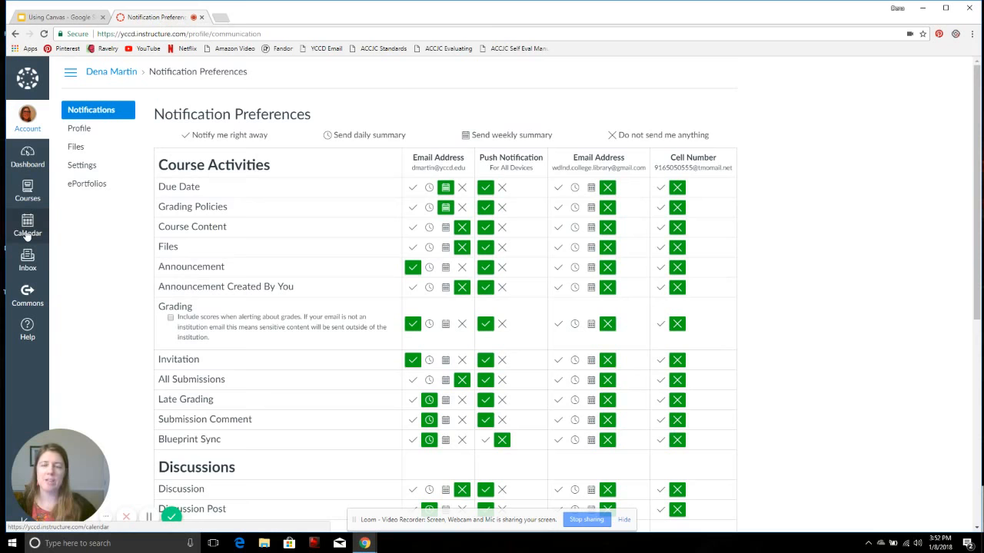
{"action": "left_click", "coordinate": [27, 234]}
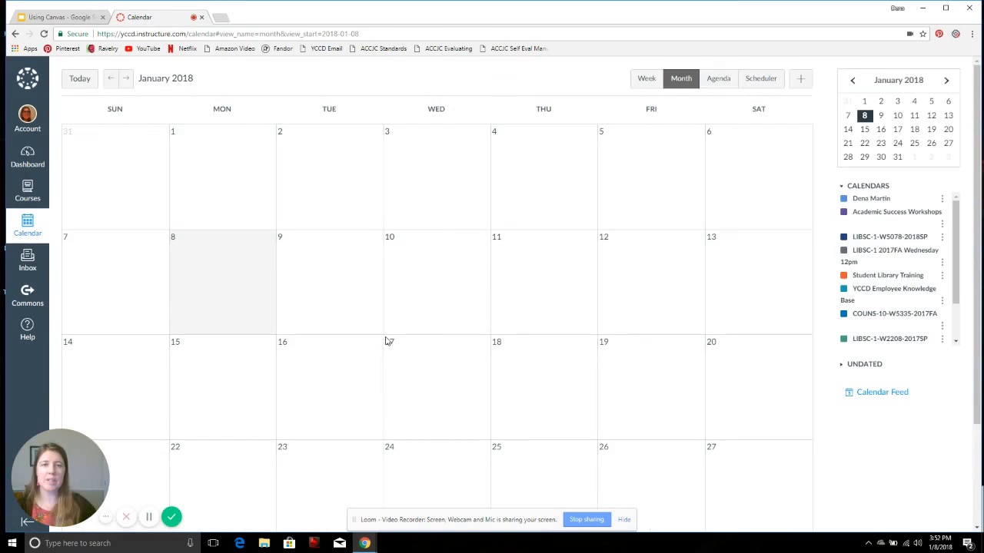
{"action": "left_click", "coordinate": [110, 82]}
{"action": "left_click", "coordinate": [111, 82]}
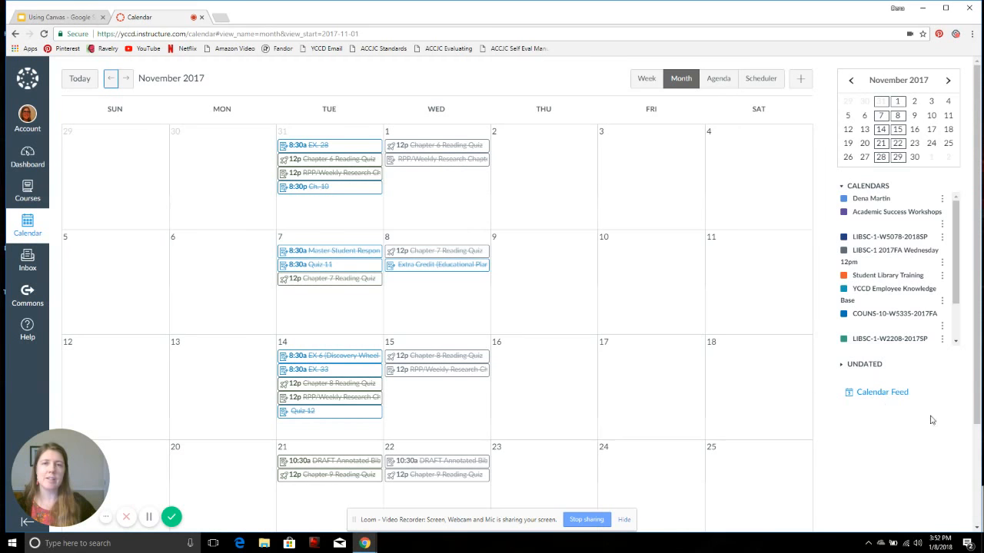
- Select the full link in the calendar feed dialog and close the dialog
{"action": "left_click", "coordinate": [892, 393]}
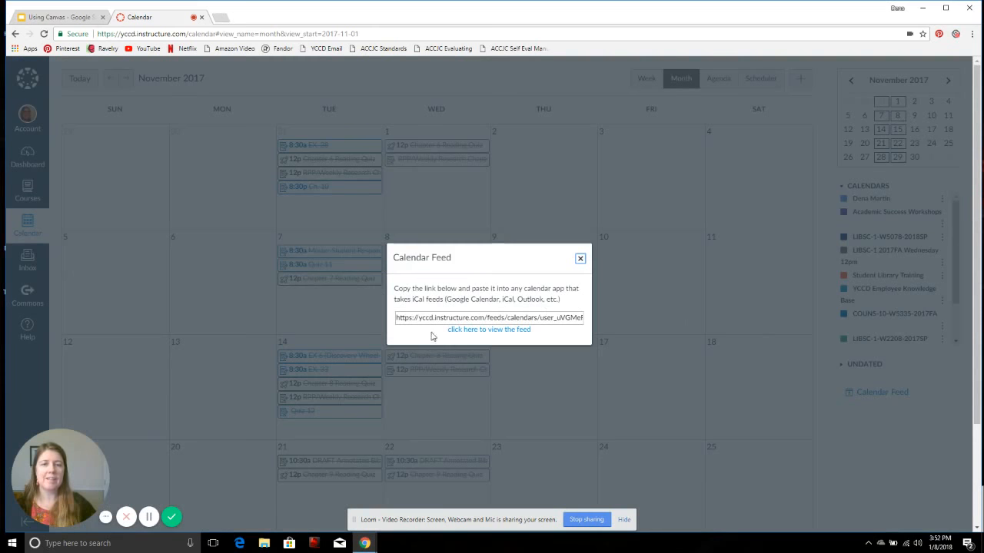
{"action": "left_click", "coordinate": [468, 317]}
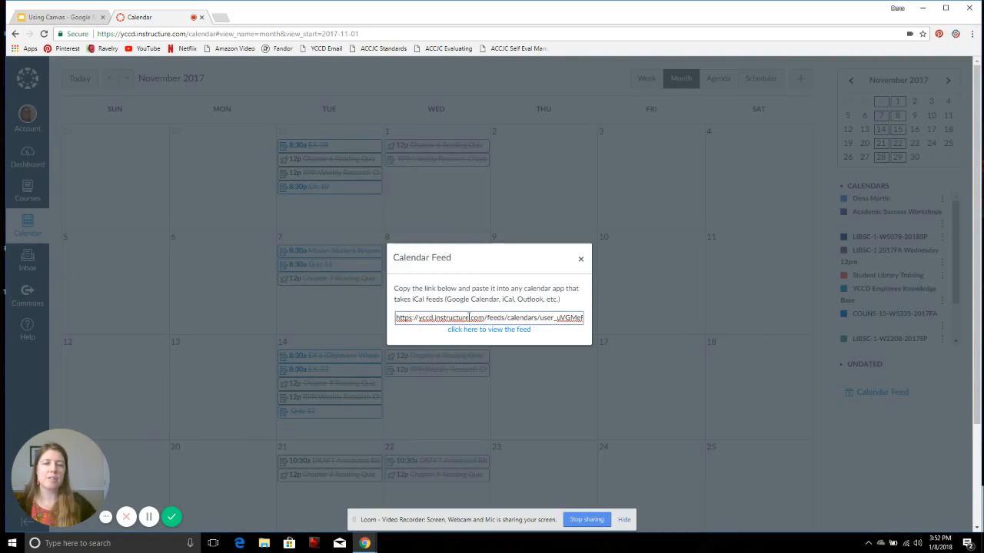
{"action": "triple_click", "coordinate": [468, 318]}
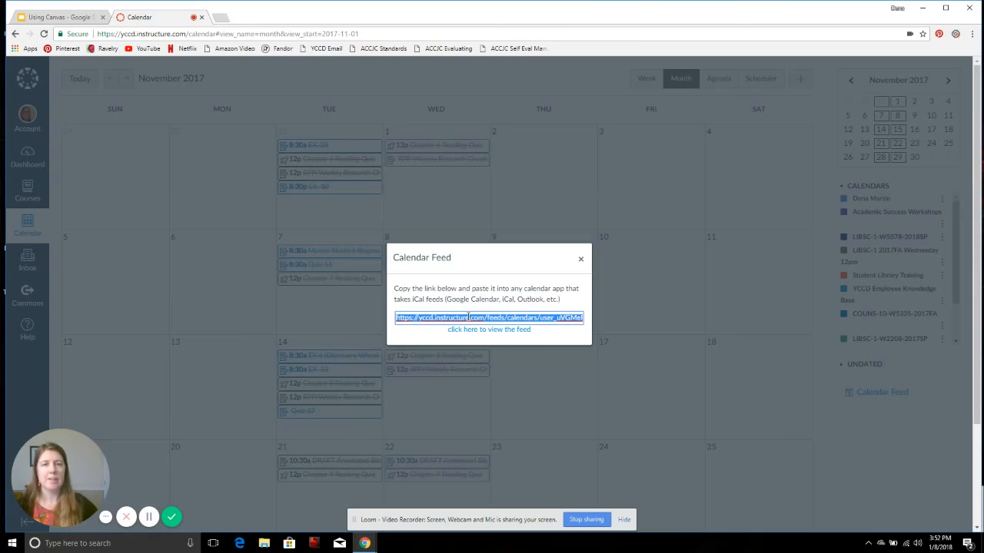
{"action": "left_click", "coordinate": [580, 260]}
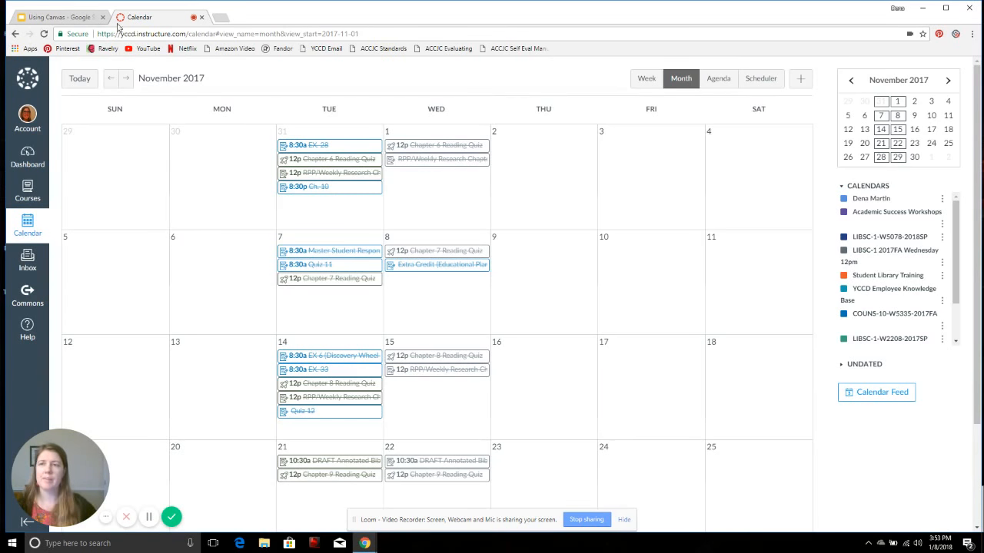
- Check the Google Slides outline, return to the Canvas dashboard and open the Academic Success Workshops course
{"action": "left_click", "coordinate": [53, 18]}
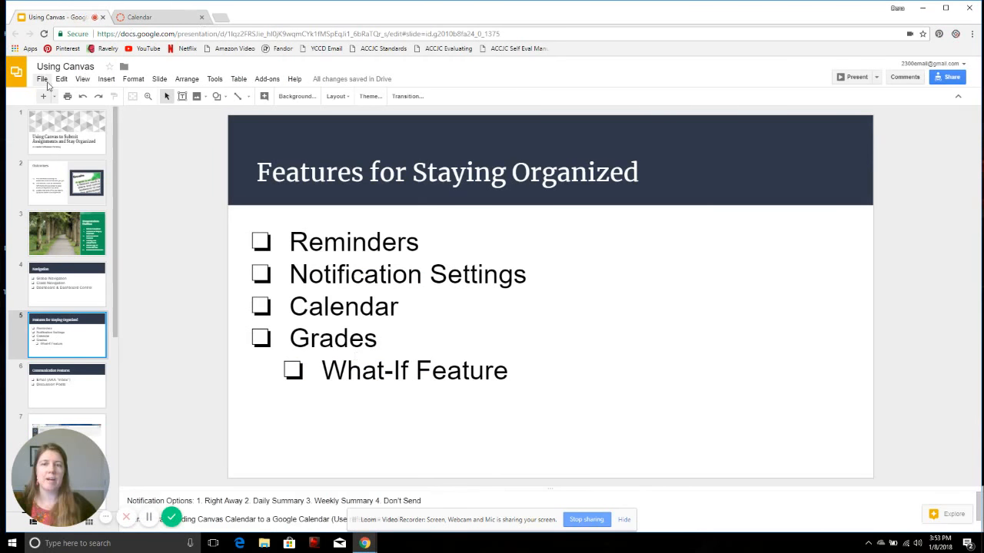
{"action": "left_click", "coordinate": [151, 20]}
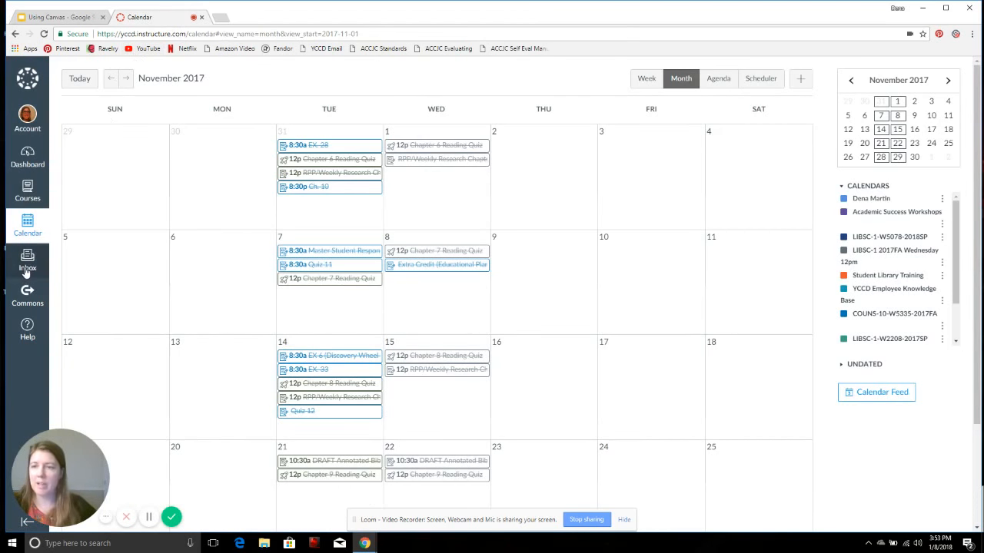
{"action": "left_click", "coordinate": [35, 162]}
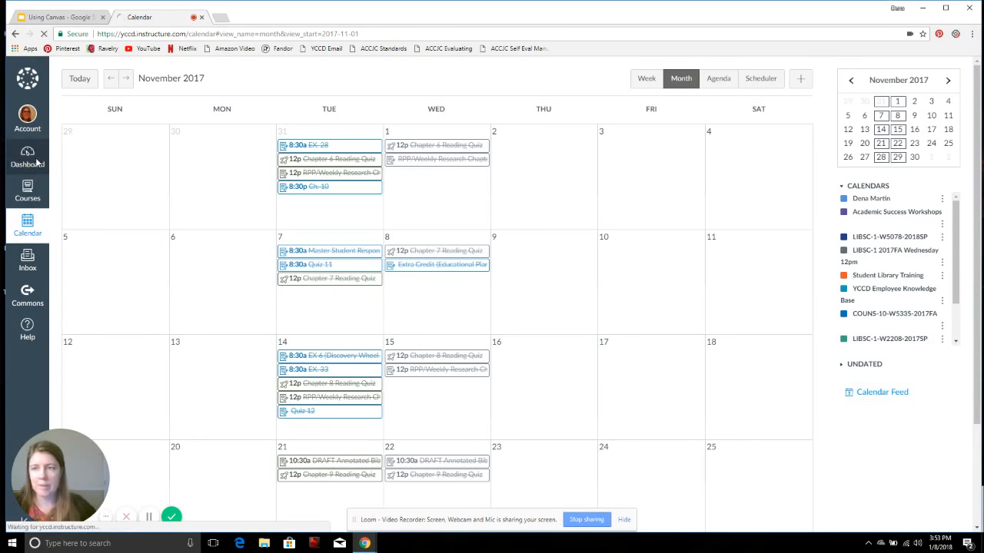
{"action": "left_click", "coordinate": [105, 194]}
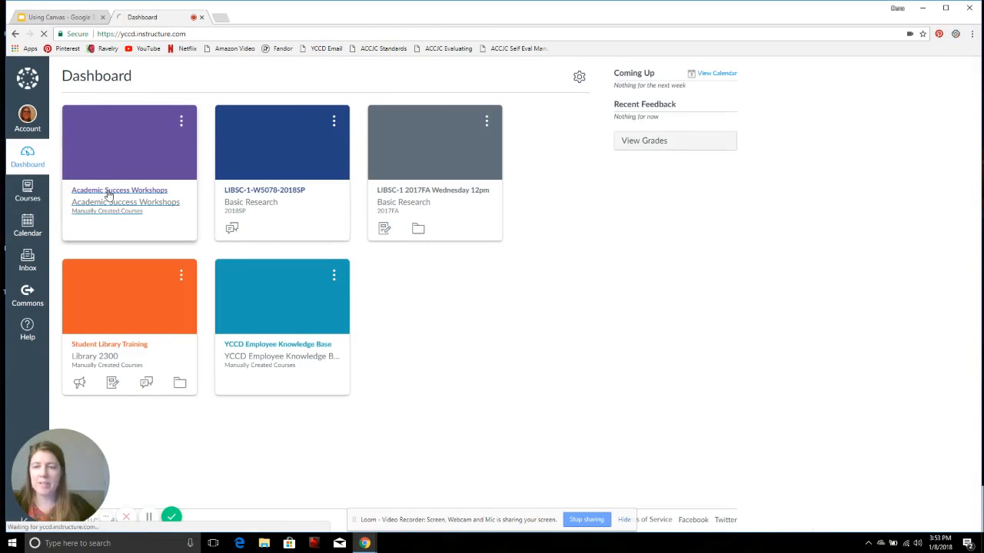
{"action": "left_click", "coordinate": [83, 386]}
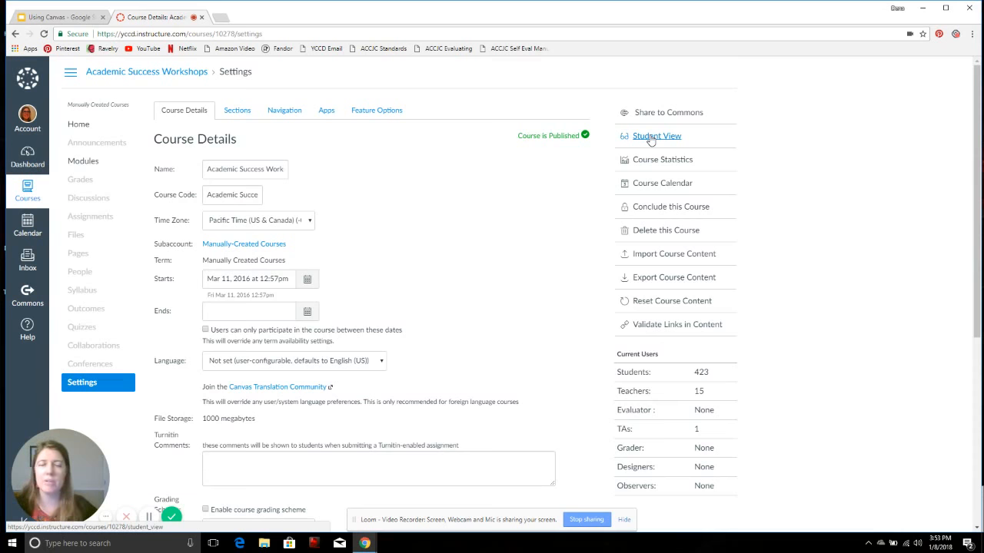
{"action": "left_click", "coordinate": [650, 138]}
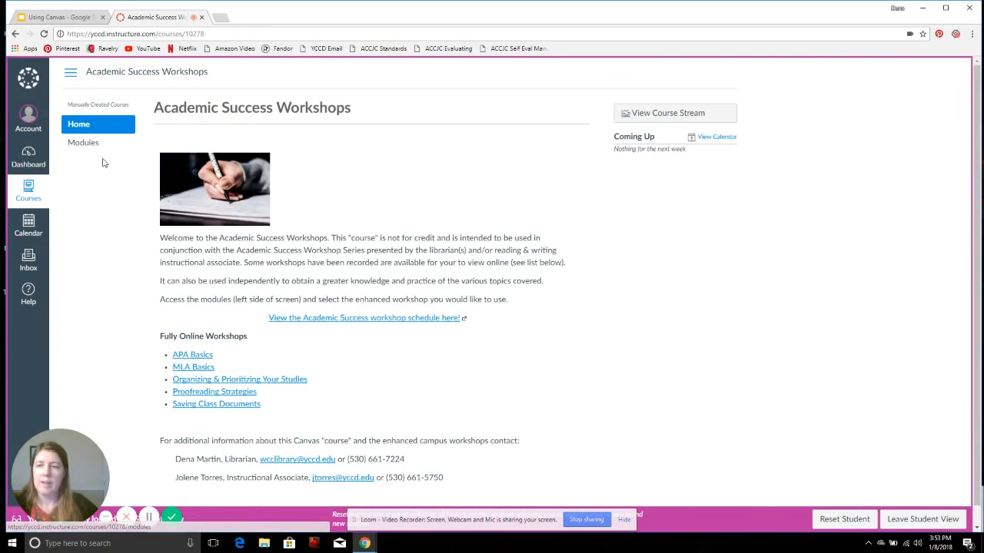
{"action": "left_click", "coordinate": [916, 519]}
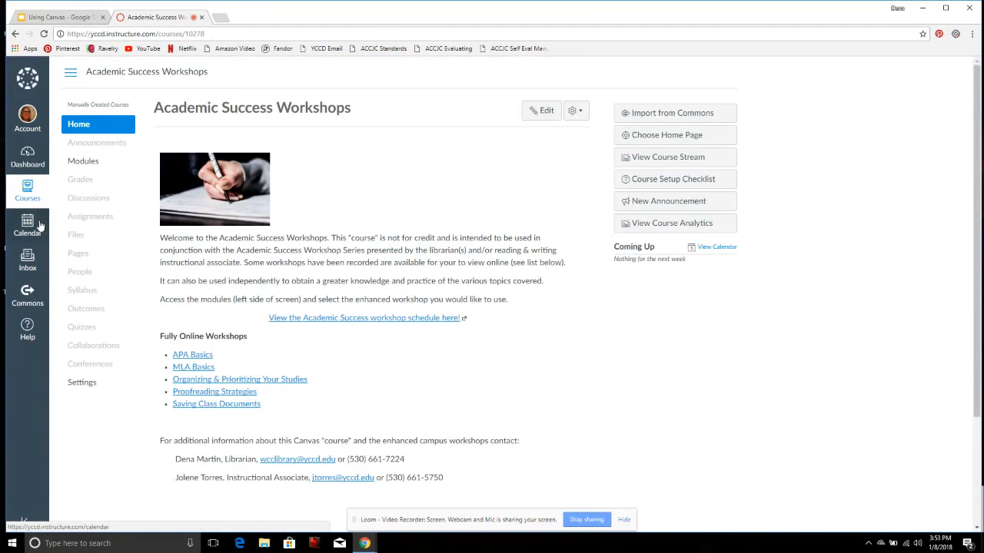
- Open the LIBSC-1 2017FA Wednesday 12pm course in Student View and display the test student's grades
{"action": "left_click", "coordinate": [29, 161]}
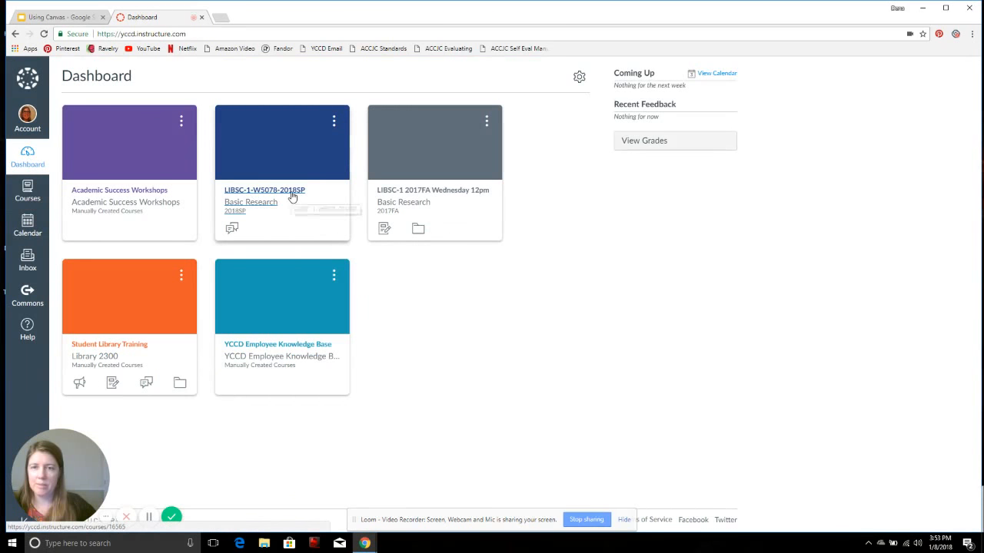
{"action": "left_click", "coordinate": [451, 204]}
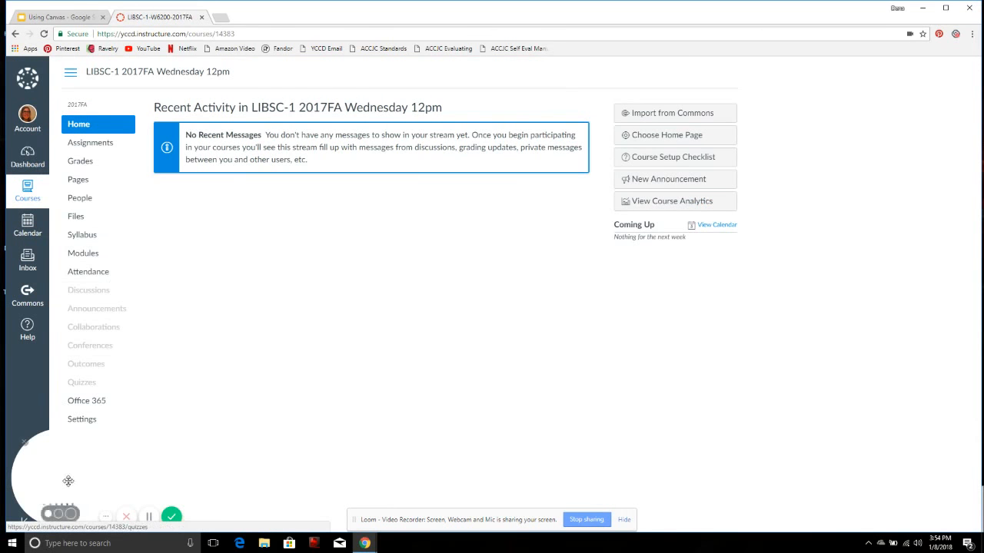
{"action": "left_click", "coordinate": [82, 420]}
{"action": "left_click", "coordinate": [674, 139]}
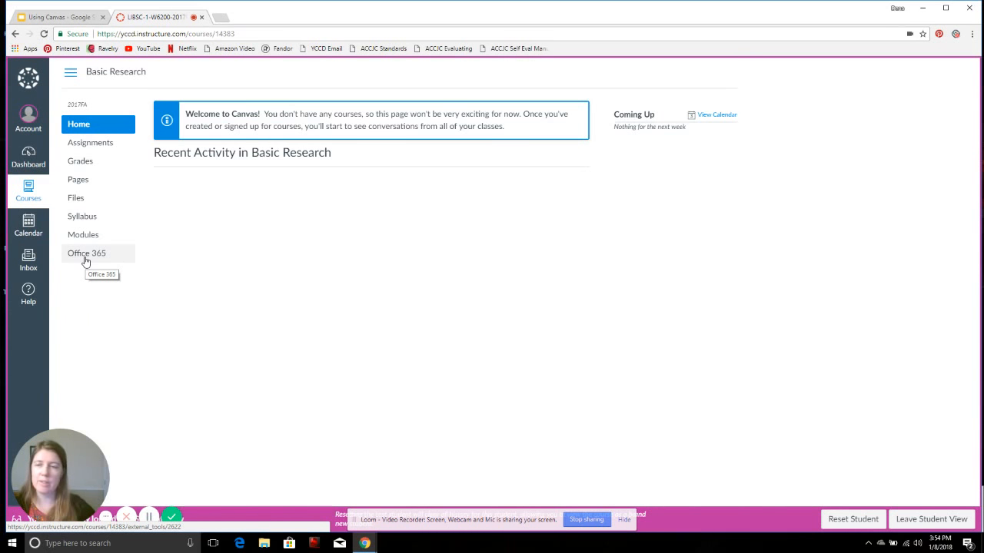
{"action": "left_click", "coordinate": [80, 163]}
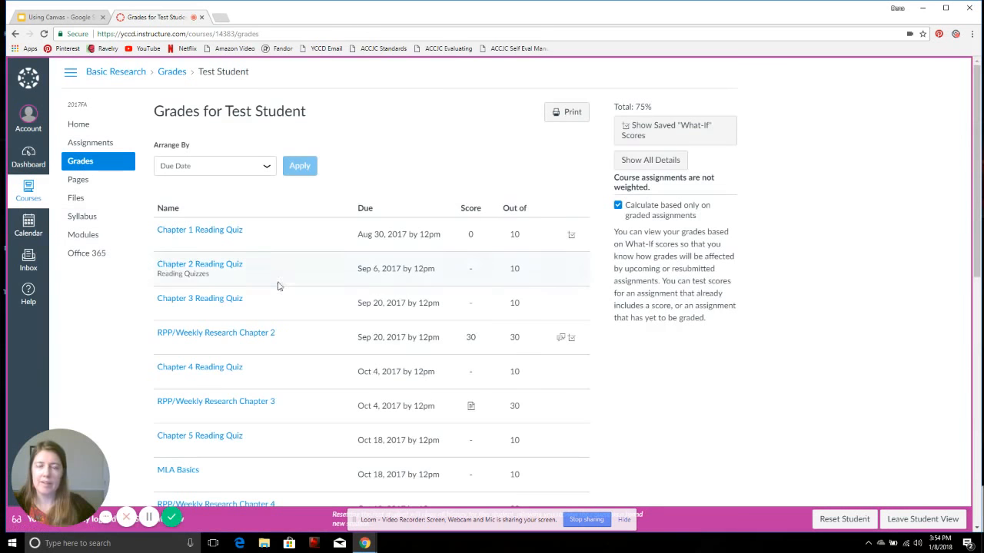
- Enter What-If scores of 10 for the Chapter 1 and 2 Reading Quizzes and 8 for Chapters 3 and 4, then check the total
{"action": "scroll", "coordinate": [442, 367], "scroll_direction": "down", "scroll_amount": 1}
{"action": "scroll", "coordinate": [448, 373], "scroll_direction": "down", "scroll_amount": 1}
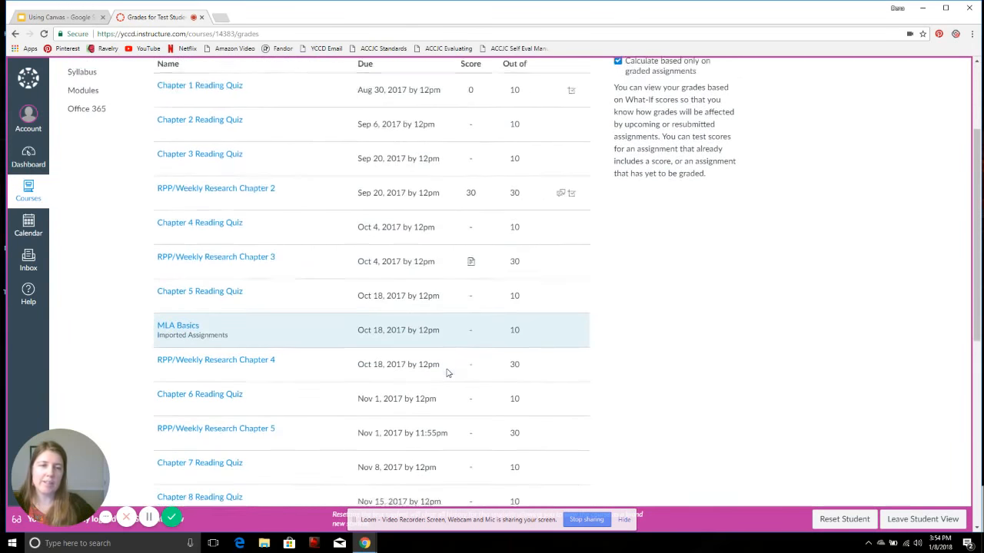
{"action": "scroll", "coordinate": [448, 373], "scroll_direction": "up", "scroll_amount": 3}
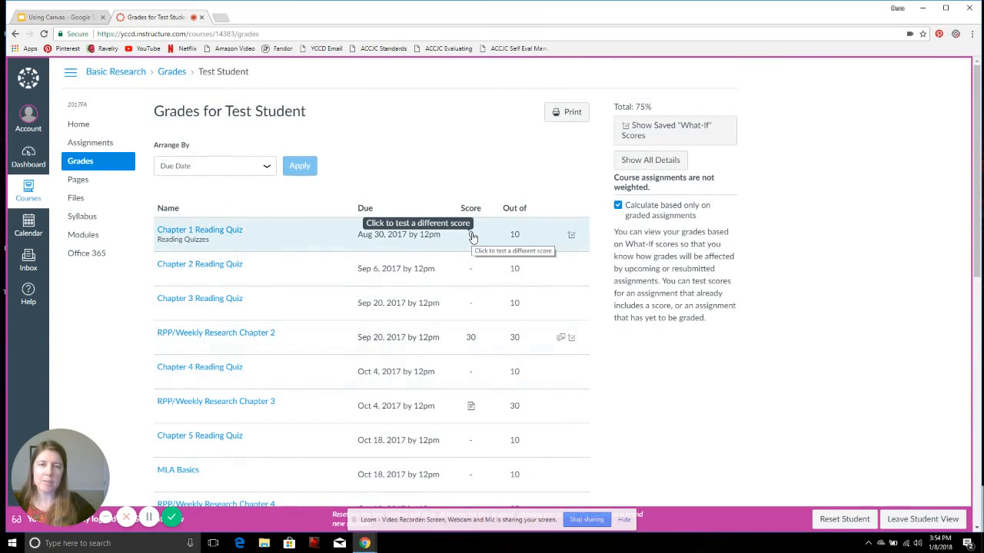
{"action": "left_click", "coordinate": [472, 236]}
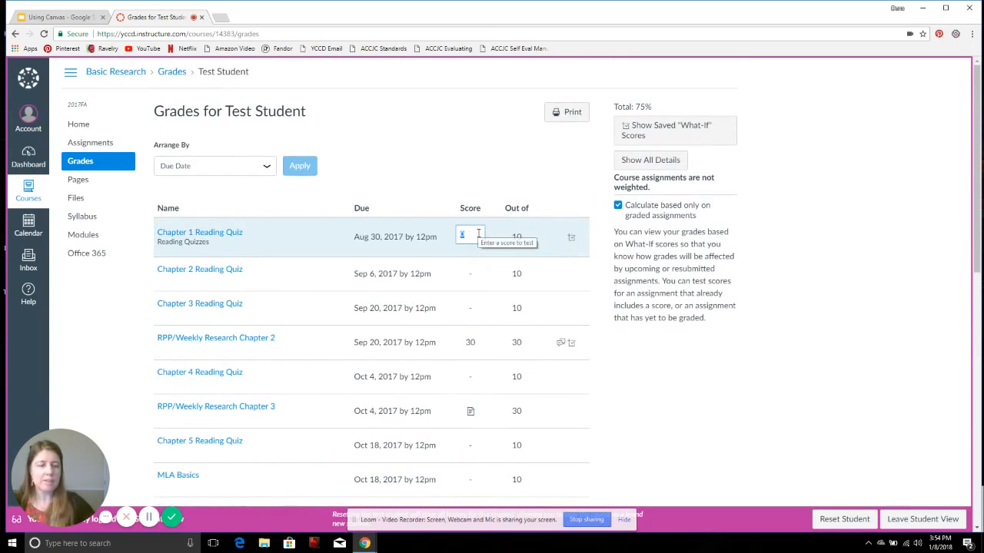
{"action": "type", "text": "10"}
{"action": "left_click", "coordinate": [470, 273]}
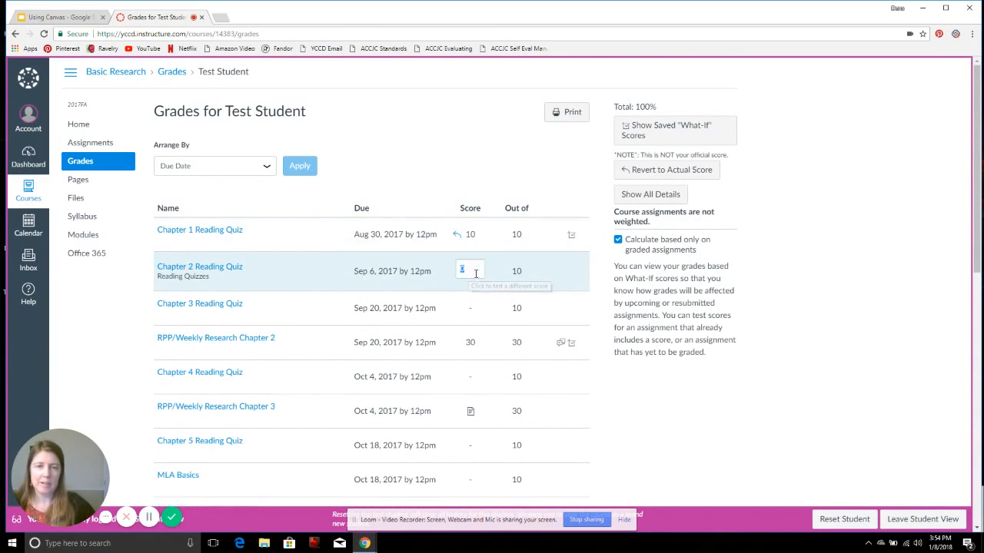
{"action": "type", "text": "10"}
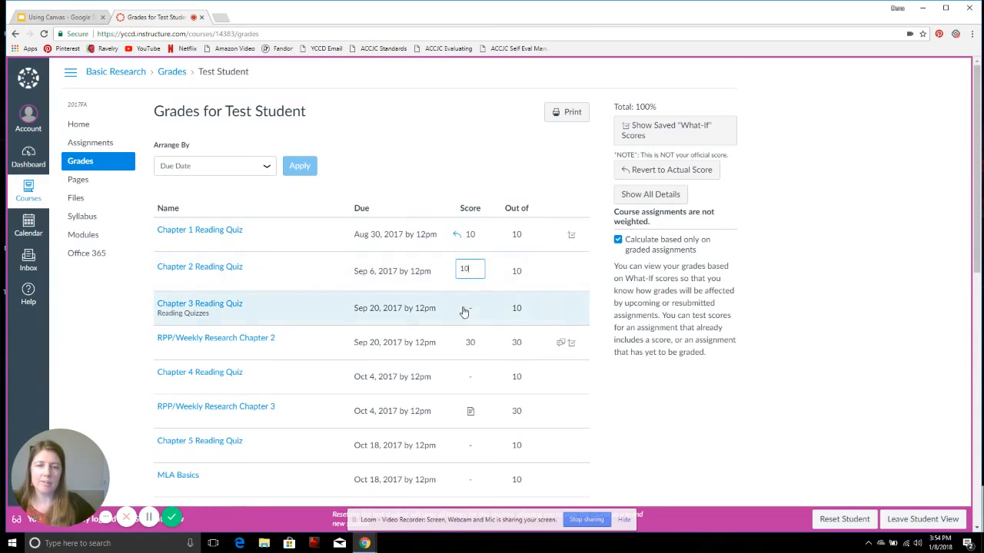
{"action": "left_click", "coordinate": [466, 307]}
{"action": "type", "text": "8"}
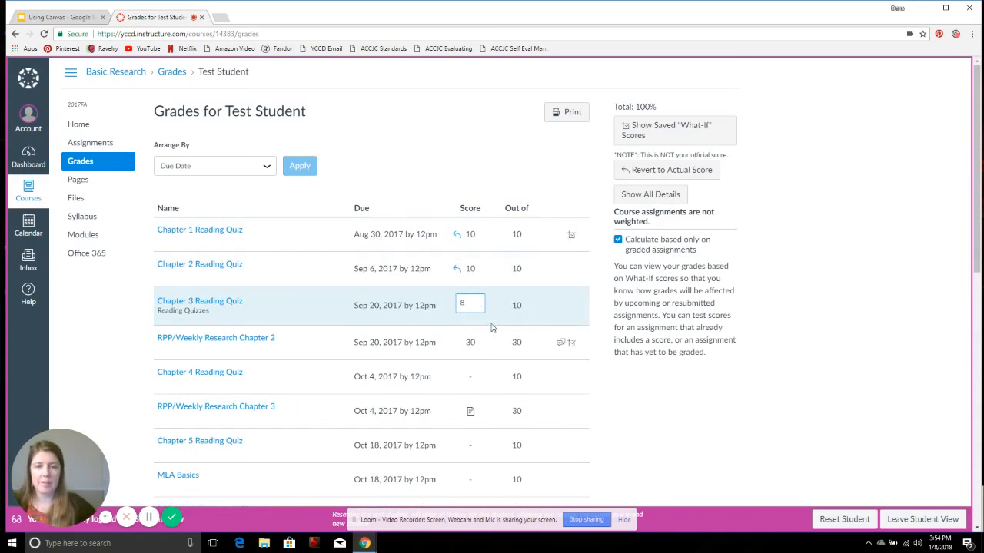
{"action": "left_click", "coordinate": [470, 376]}
{"action": "type", "text": "8"}
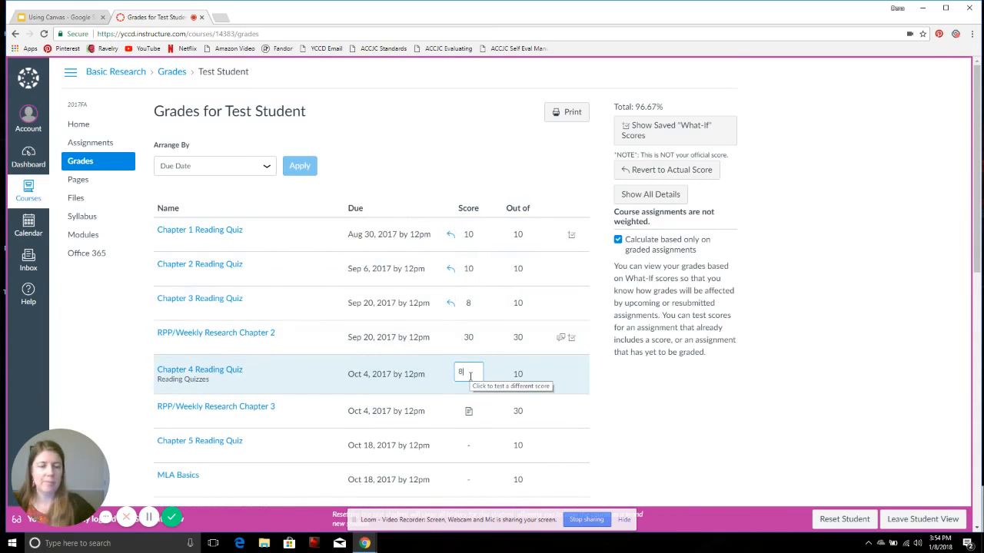
{"action": "key", "text": "Return"}
{"action": "scroll", "coordinate": [748, 387], "scroll_direction": "down", "scroll_amount": 8}
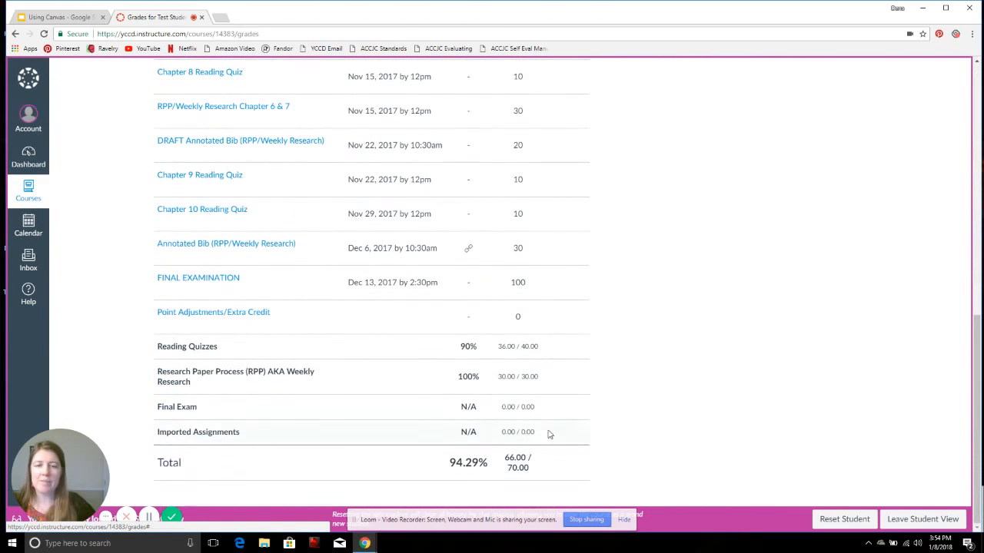
- Enter a What-If score of 5 for the Chapter 5 Reading Quiz and check the course total
{"action": "scroll", "coordinate": [550, 398], "scroll_direction": "up", "scroll_amount": 5}
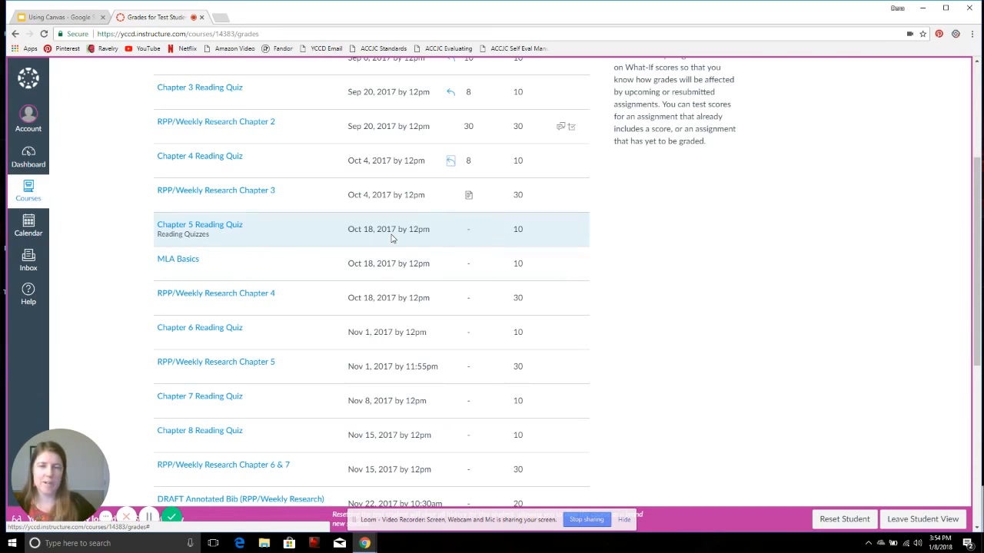
{"action": "left_click", "coordinate": [471, 233]}
{"action": "type", "text": "5"}
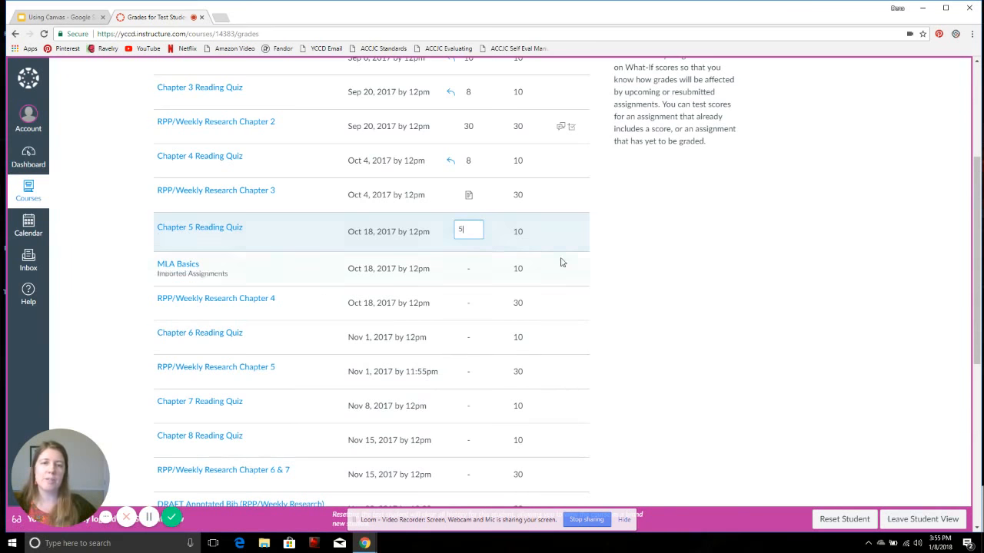
{"action": "left_click", "coordinate": [675, 275]}
{"action": "scroll", "coordinate": [677, 286], "scroll_direction": "down", "scroll_amount": 2}
{"action": "scroll", "coordinate": [677, 287], "scroll_direction": "down", "scroll_amount": 3}
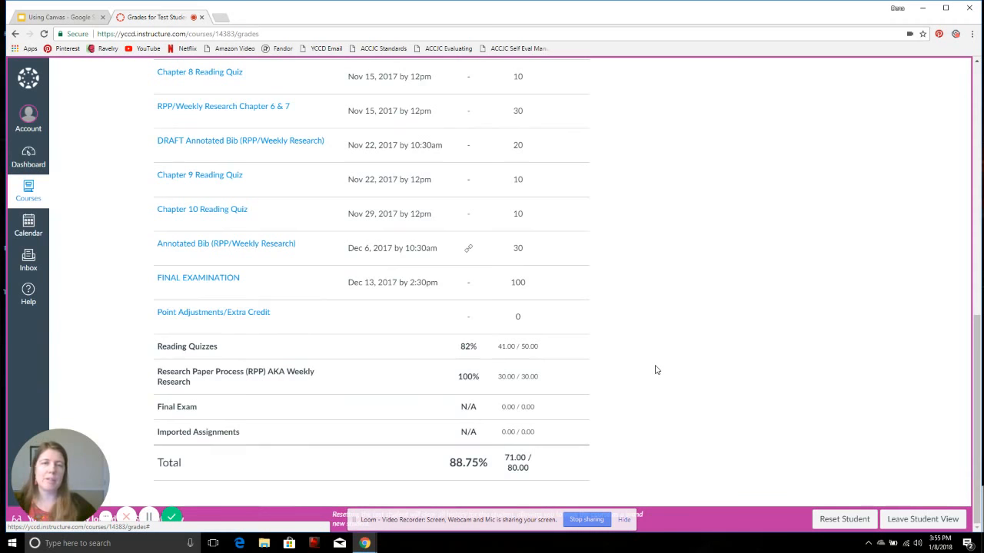
{"action": "scroll", "coordinate": [656, 370], "scroll_direction": "up", "scroll_amount": 3}
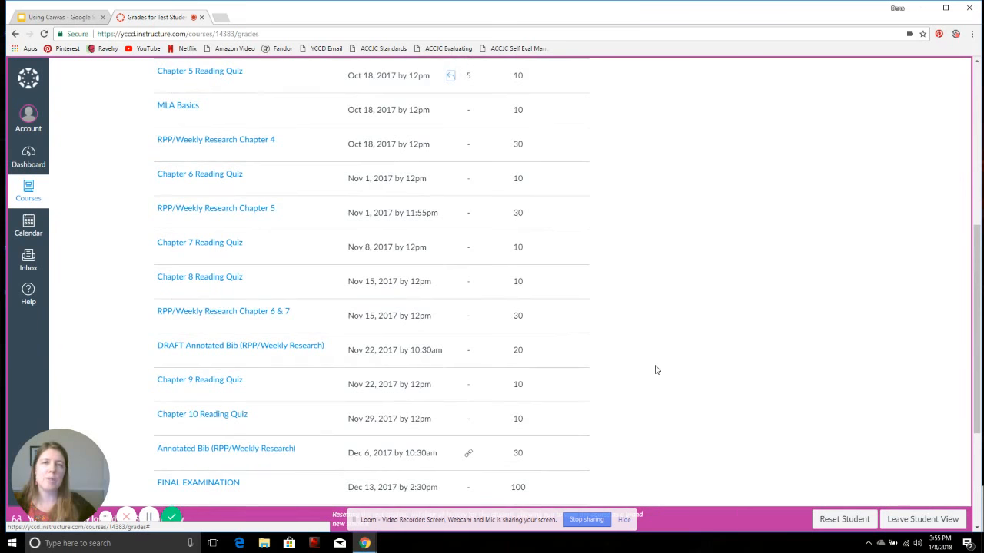
{"action": "scroll", "coordinate": [656, 371], "scroll_direction": "down", "scroll_amount": 3}
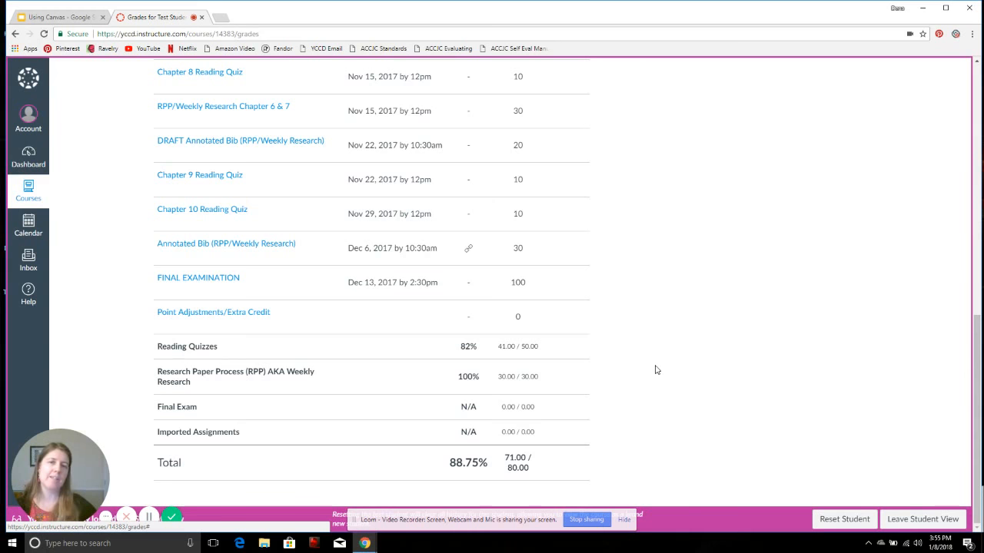
- Change the Chapter 5 Reading Quiz What-If score to 7 and check the course total
{"action": "scroll", "coordinate": [634, 356], "scroll_direction": "up", "scroll_amount": 5}
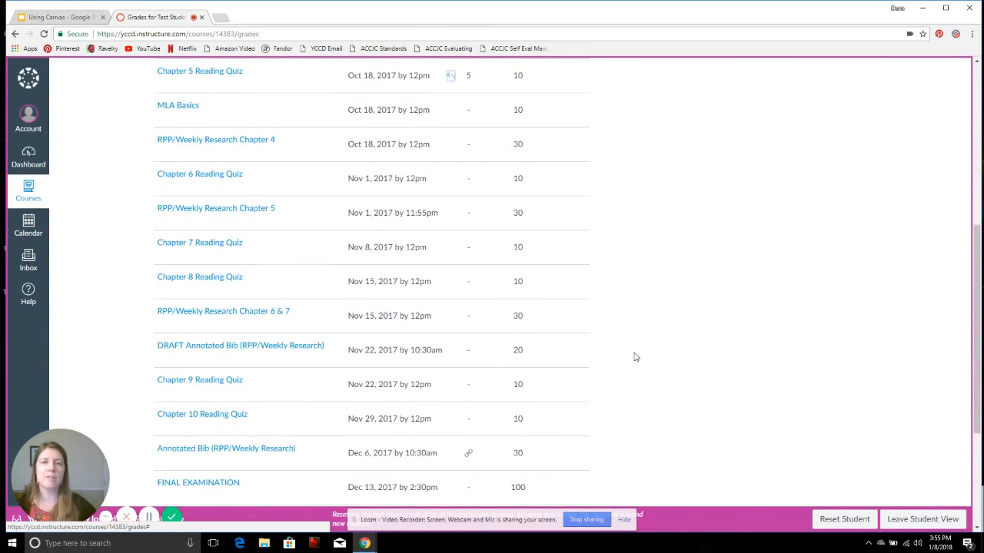
{"action": "scroll", "coordinate": [635, 355], "scroll_direction": "up", "scroll_amount": 1}
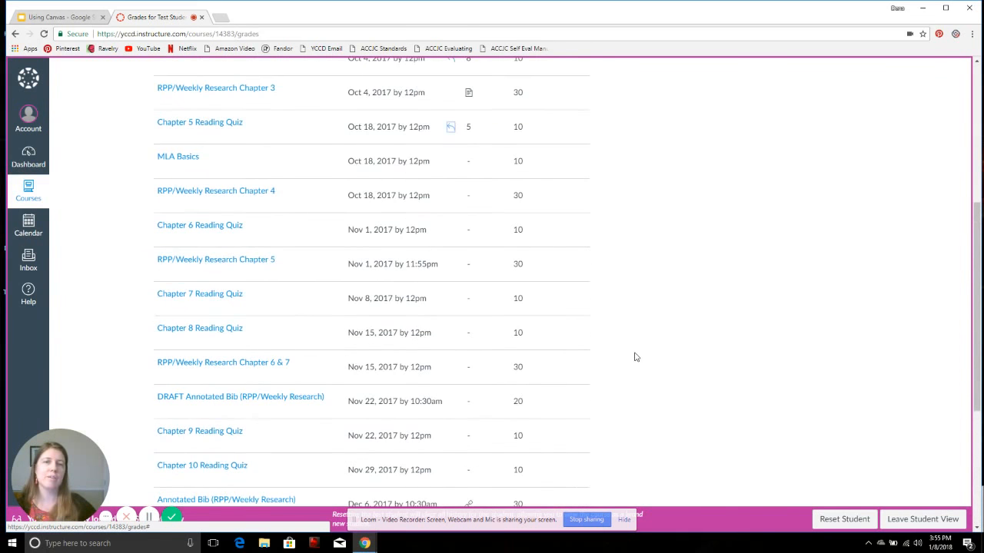
{"action": "left_click", "coordinate": [471, 128]}
{"action": "scroll", "coordinate": [716, 400], "scroll_direction": "down", "scroll_amount": 5}
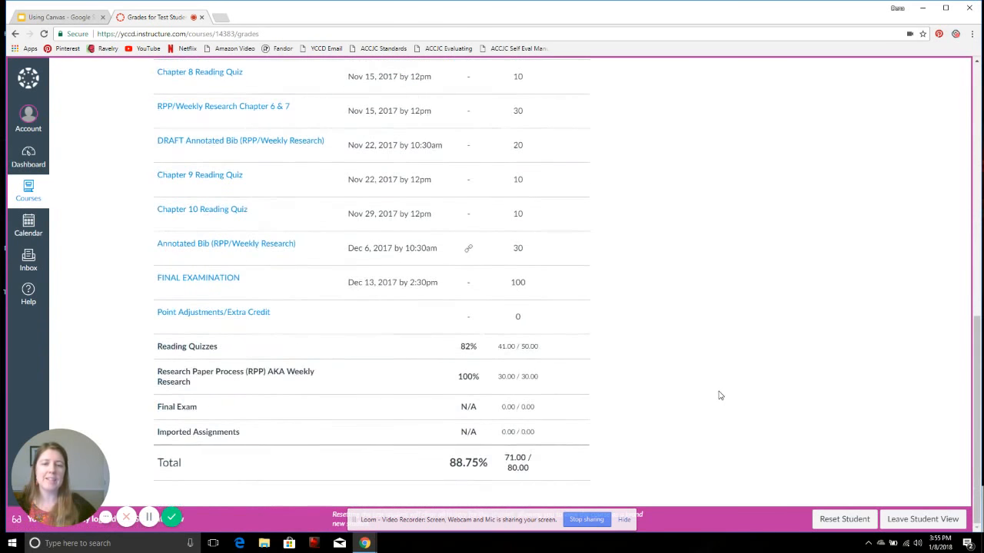
{"action": "scroll", "coordinate": [720, 394], "scroll_direction": "up", "scroll_amount": 2}
{"action": "scroll", "coordinate": [720, 394], "scroll_direction": "up", "scroll_amount": 5}
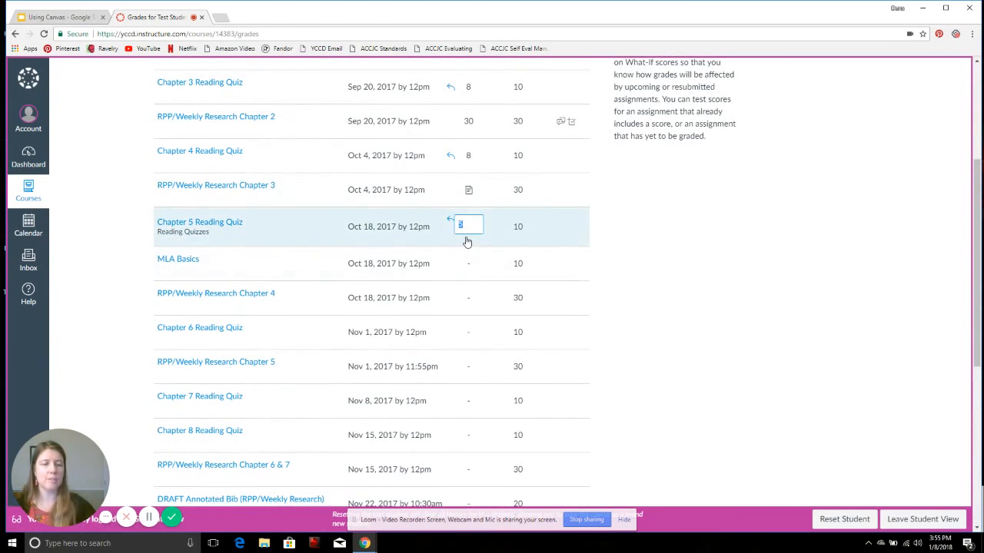
{"action": "type", "text": "7"}
{"action": "left_click", "coordinate": [636, 292]}
{"action": "scroll", "coordinate": [880, 370], "scroll_direction": "down", "scroll_amount": 5}
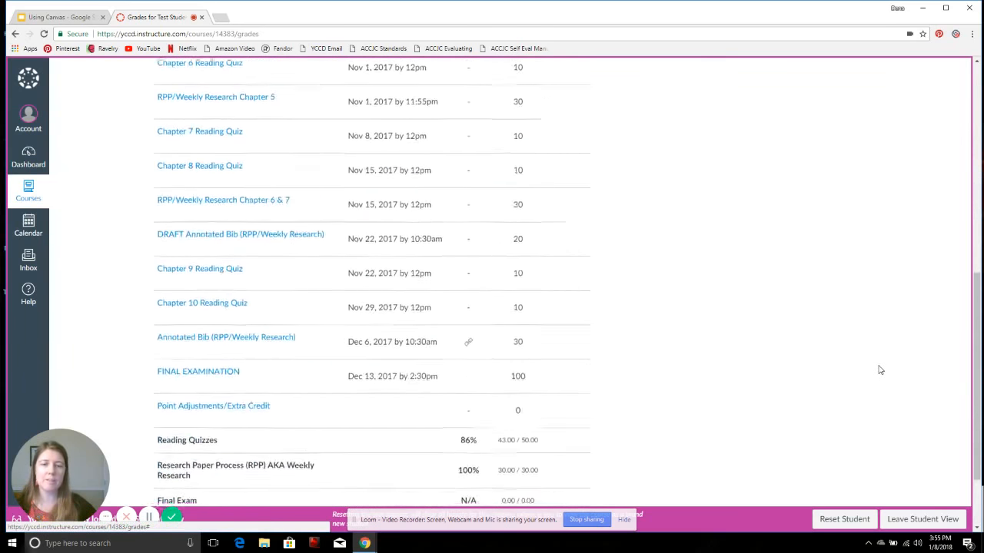
{"action": "scroll", "coordinate": [880, 370], "scroll_direction": "down", "scroll_amount": 1}
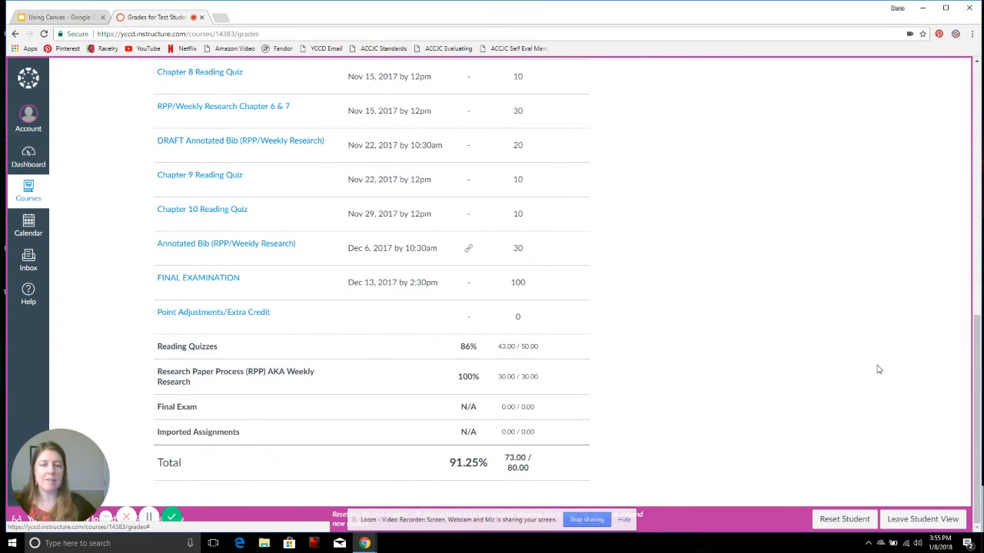
- Set the Chapter 5 Reading Quiz What-If score to 6 and check the course total
{"action": "scroll", "coordinate": [876, 368], "scroll_direction": "up", "scroll_amount": 7}
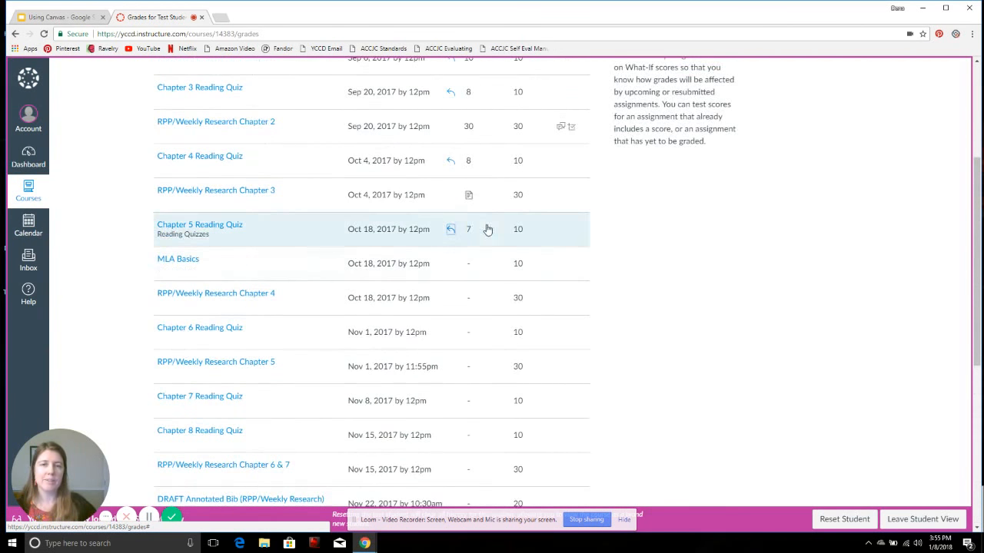
{"action": "left_click", "coordinate": [479, 229]}
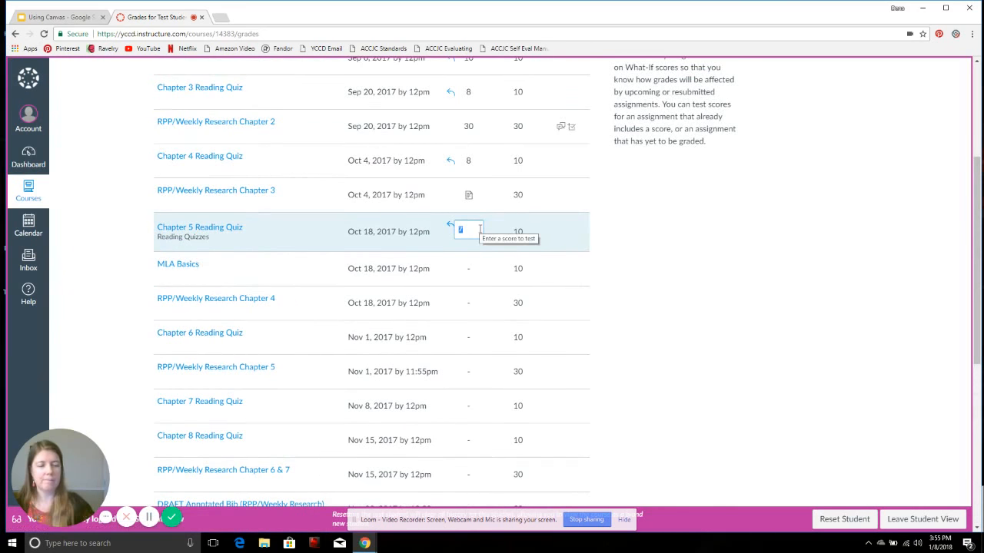
{"action": "left_click", "coordinate": [716, 376]}
{"action": "scroll", "coordinate": [715, 375], "scroll_direction": "down", "scroll_amount": 7}
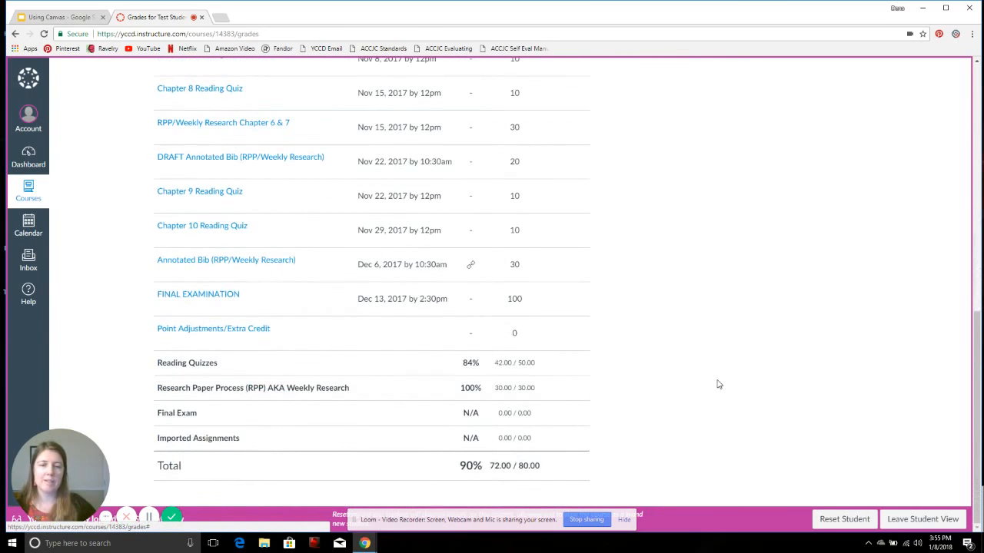
- Revert all What-If scores to the actual scores and switch to the Using Canvas outline in Google Slides
{"action": "scroll", "coordinate": [715, 384], "scroll_direction": "up", "scroll_amount": 5}
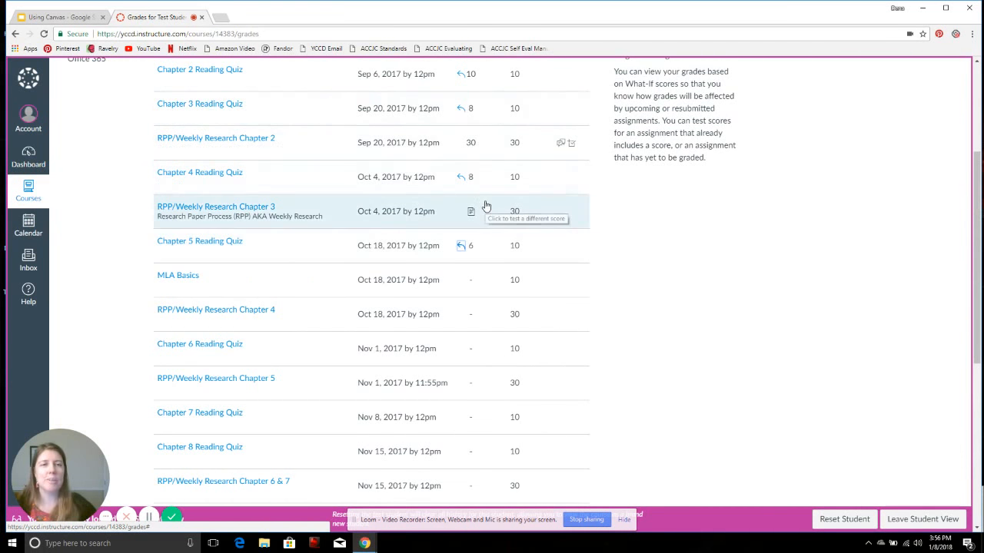
{"action": "scroll", "coordinate": [681, 323], "scroll_direction": "up", "scroll_amount": 2}
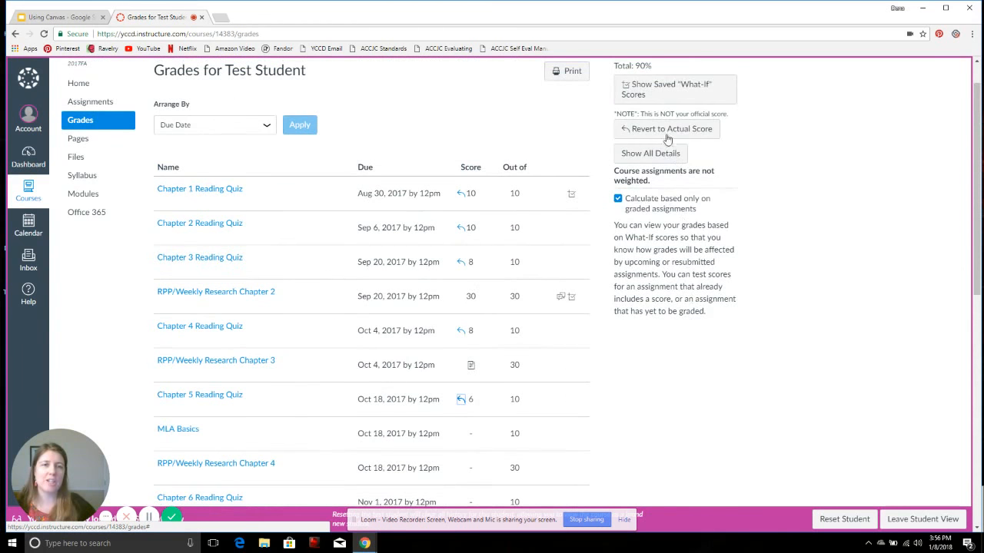
{"action": "left_click", "coordinate": [663, 89]}
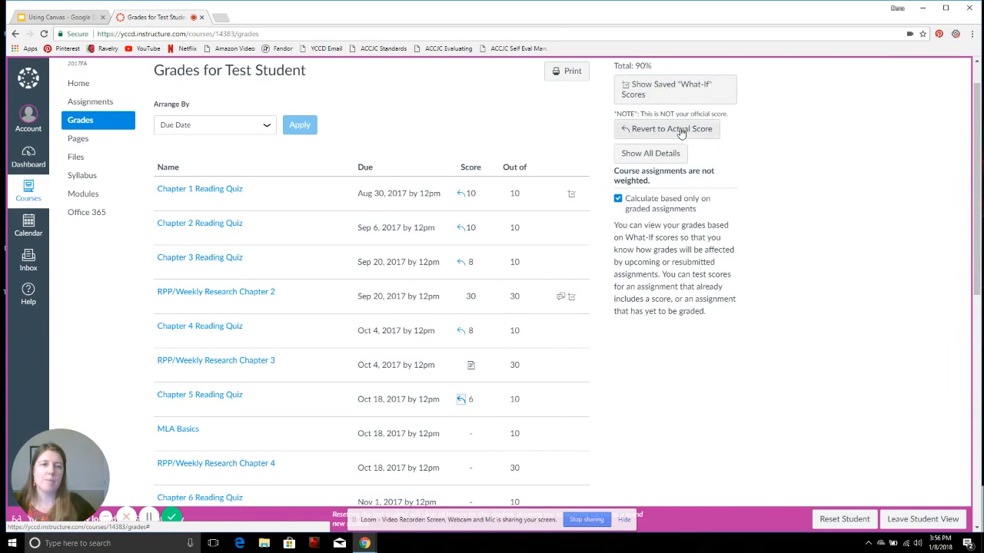
{"action": "left_click", "coordinate": [680, 129]}
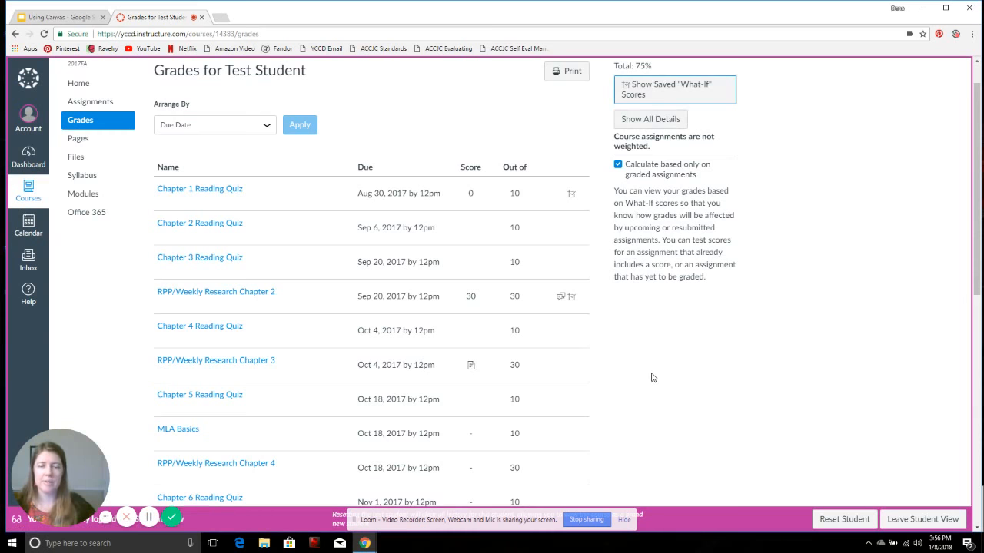
{"action": "scroll", "coordinate": [650, 373], "scroll_direction": "down", "scroll_amount": 2}
{"action": "scroll", "coordinate": [651, 367], "scroll_direction": "up", "scroll_amount": 3}
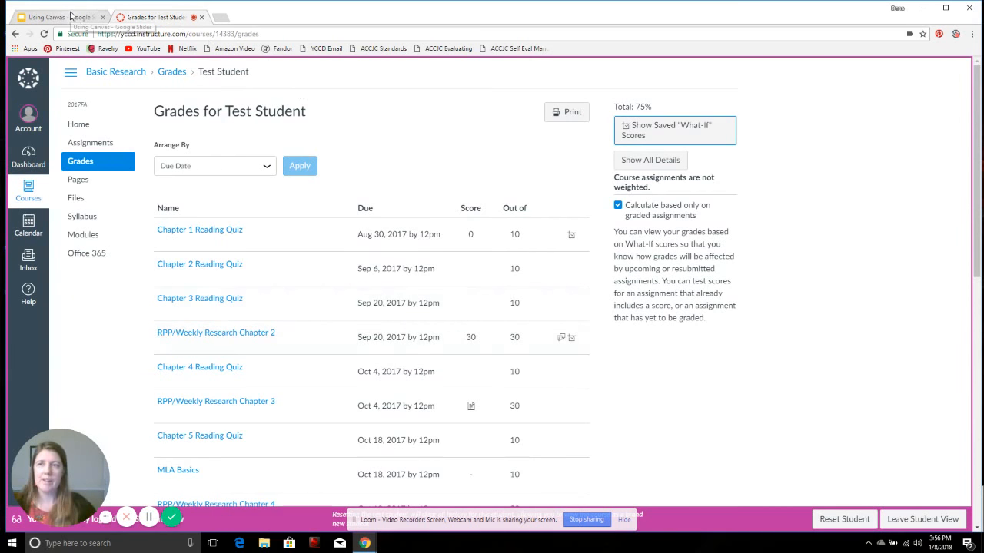
{"action": "left_click", "coordinate": [70, 16]}
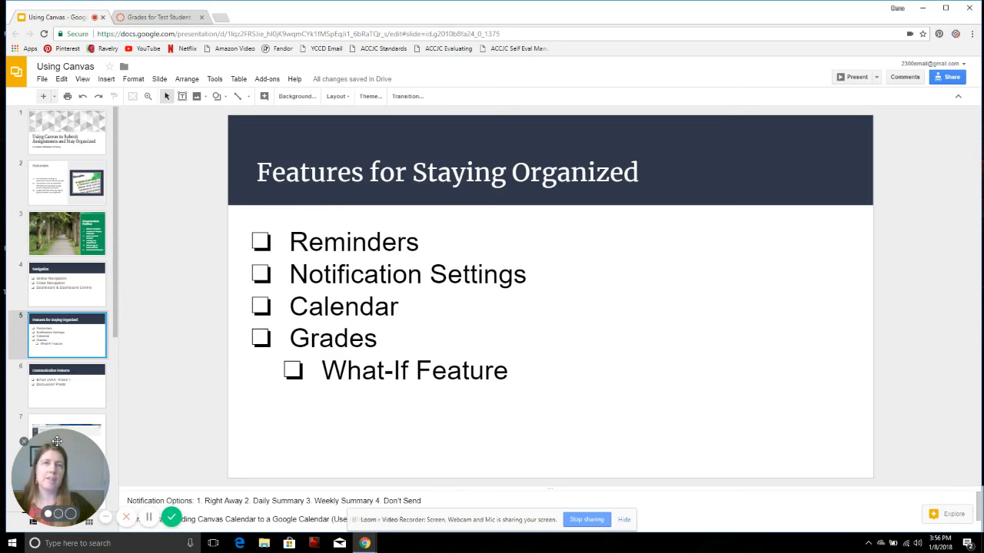
- Show the Communication Features slide, and present slide 7 with the Canvas Inbox course filter screenshot full screen
{"action": "left_click", "coordinate": [78, 391]}
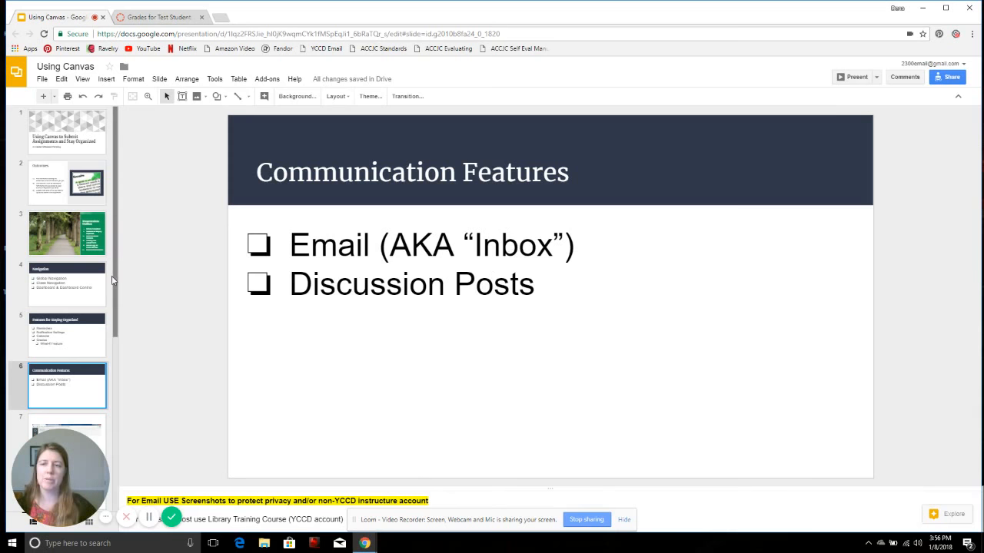
{"action": "scroll", "coordinate": [123, 282], "scroll_direction": "down", "scroll_amount": 3}
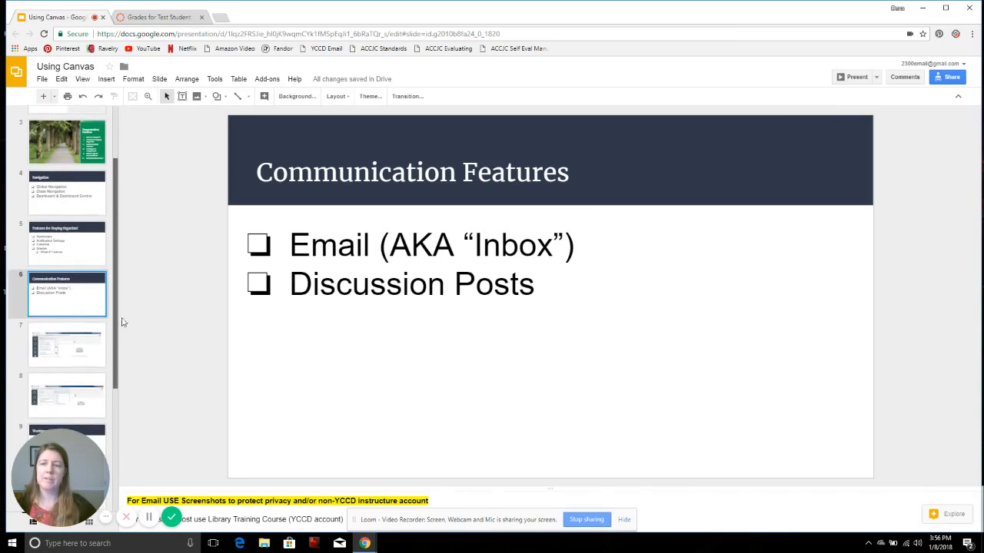
{"action": "left_click", "coordinate": [77, 346]}
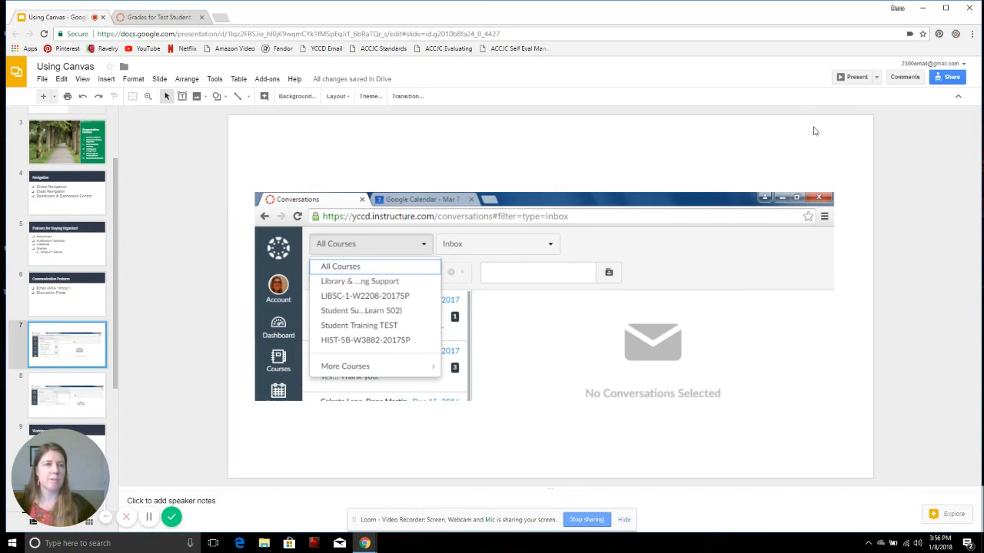
{"action": "left_click", "coordinate": [851, 76]}
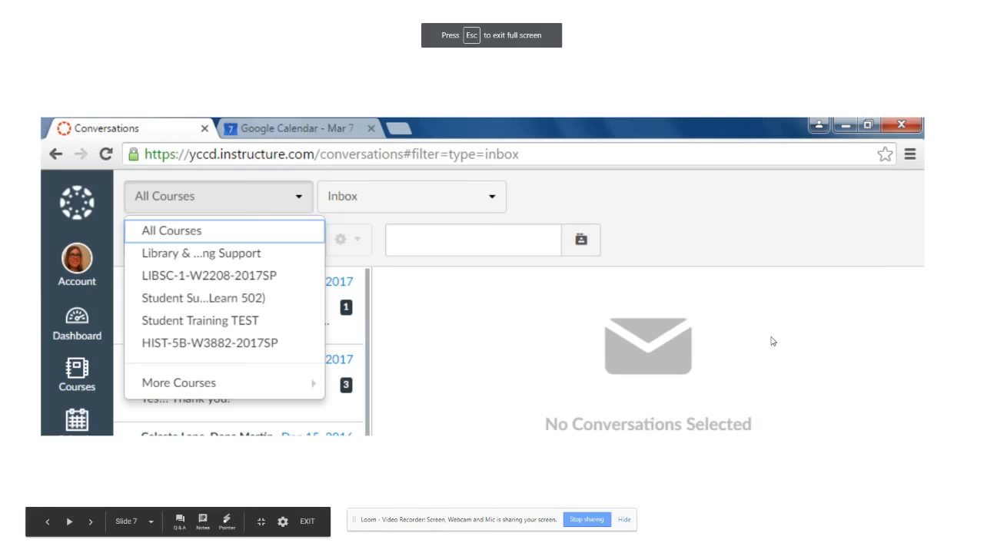
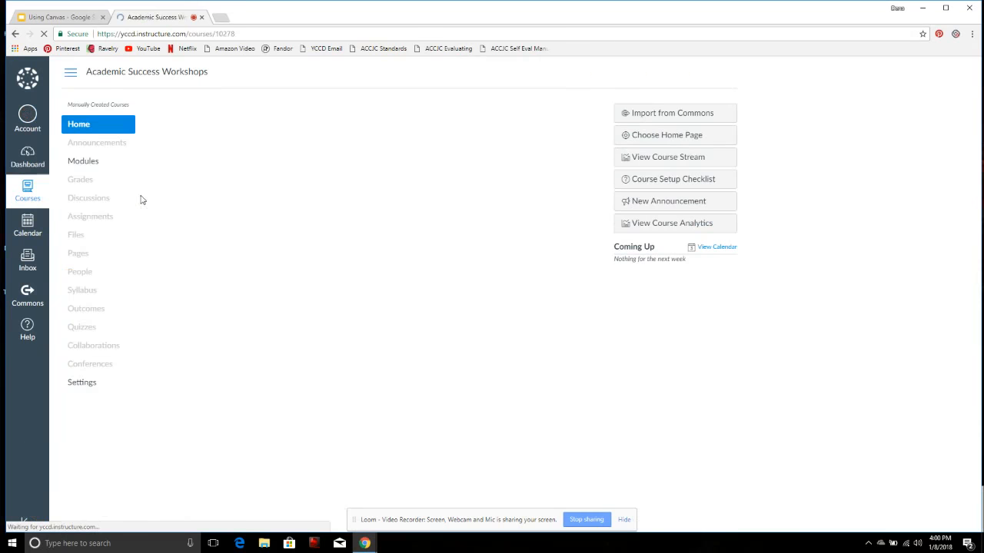
- Enter Student View from the Academic Success Workshops course settings and open the course's Modules
{"action": "left_click", "coordinate": [83, 385]}
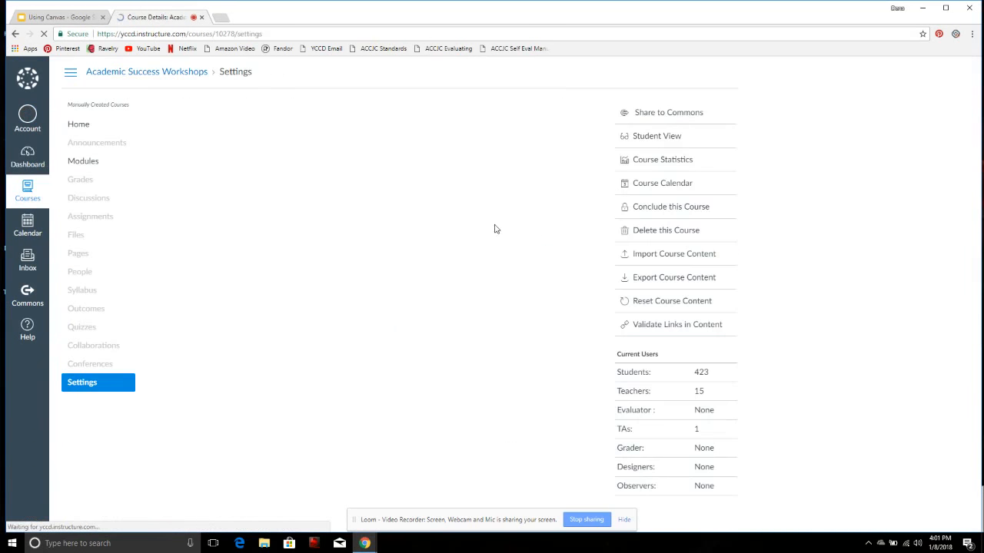
{"action": "left_click", "coordinate": [656, 136]}
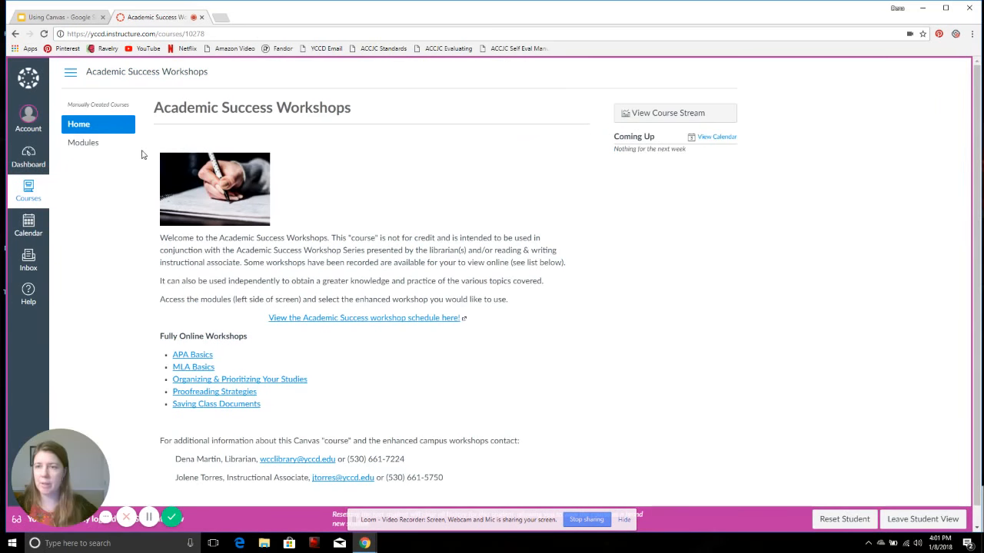
{"action": "left_click", "coordinate": [85, 144]}
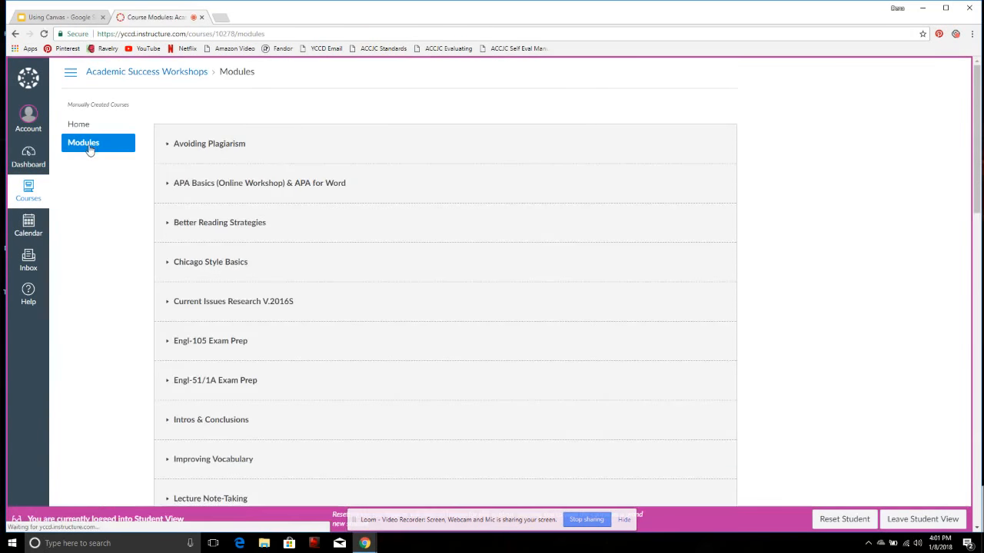
- Browse the module list and open the "Upload a word file" assignment in the Saving Class Documents (Online Workshop) module
{"action": "scroll", "coordinate": [198, 154], "scroll_direction": "down", "scroll_amount": 15}
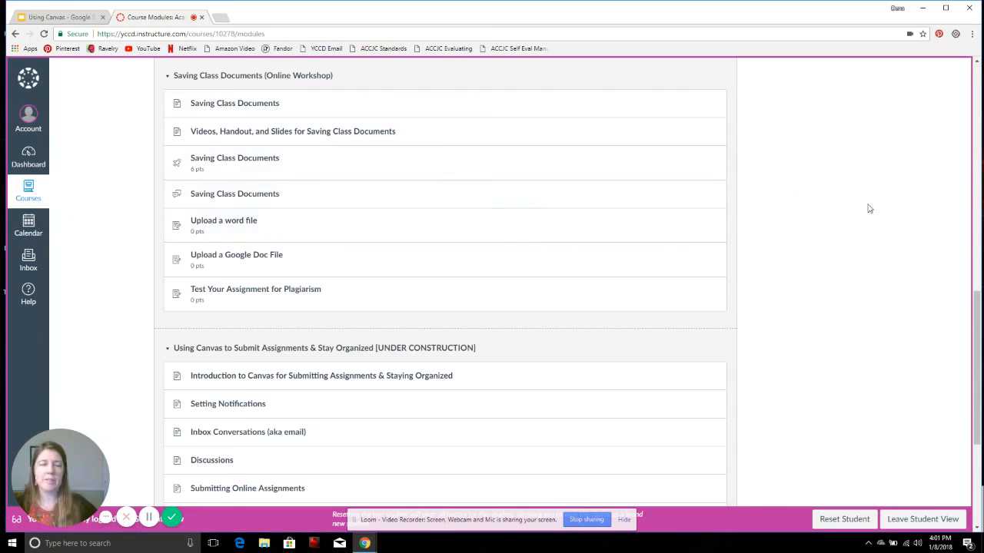
{"action": "left_click_drag", "start_coordinate": [979, 359], "coordinate": [959, 77]}
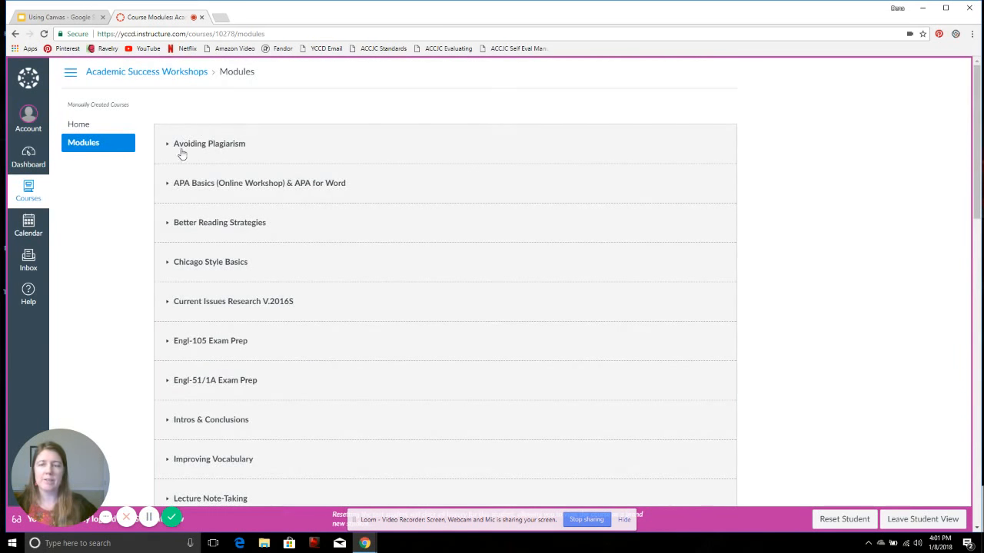
{"action": "left_click_drag", "start_coordinate": [981, 166], "coordinate": [976, 476]}
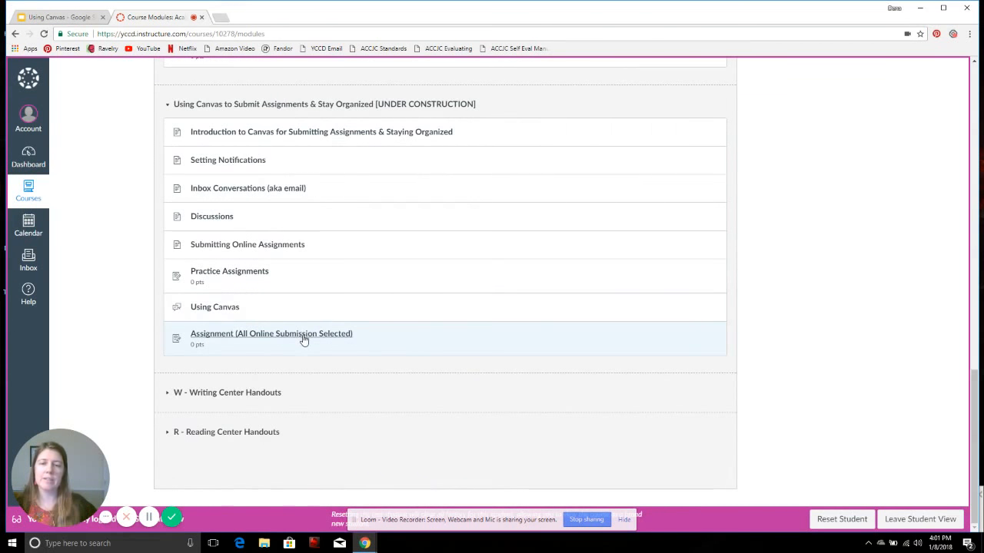
{"action": "scroll", "coordinate": [512, 283], "scroll_direction": "up", "scroll_amount": 3}
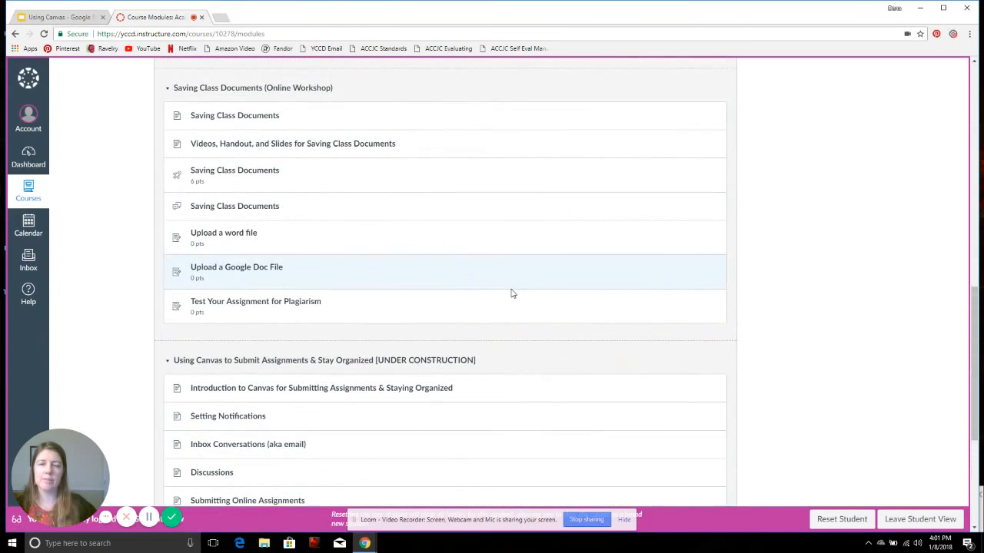
{"action": "left_click", "coordinate": [231, 236]}
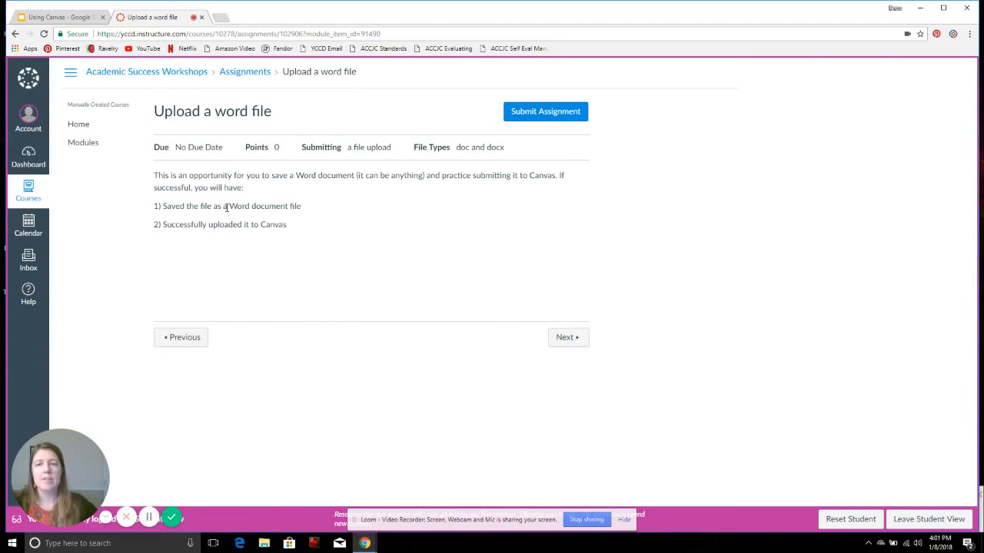
- Highlight the assignment's due date, points, submission type, accepted file types and instructions to review them one by one
{"action": "left_click_drag", "start_coordinate": [159, 144], "coordinate": [507, 140]}
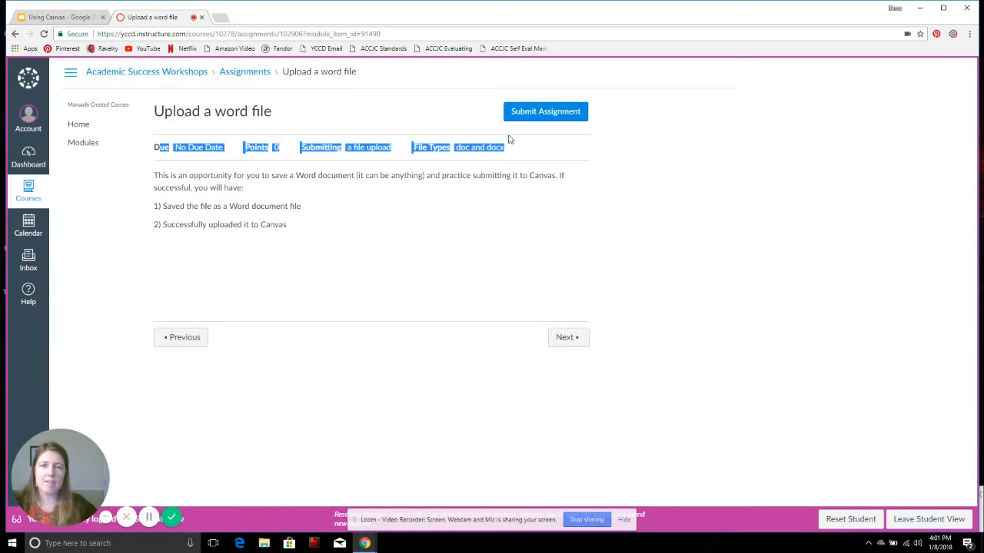
{"action": "left_click", "coordinate": [183, 147]}
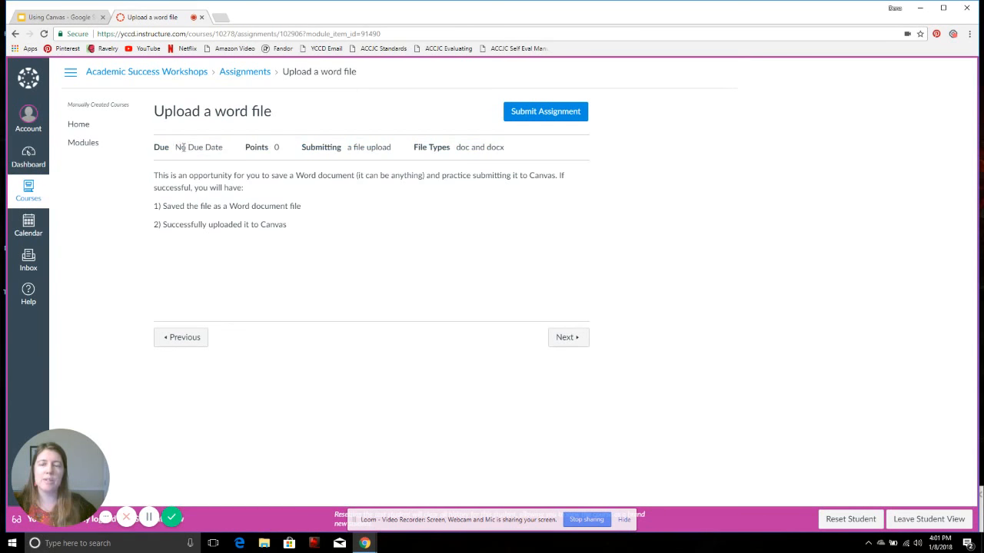
{"action": "left_click_drag", "start_coordinate": [177, 148], "coordinate": [227, 148]}
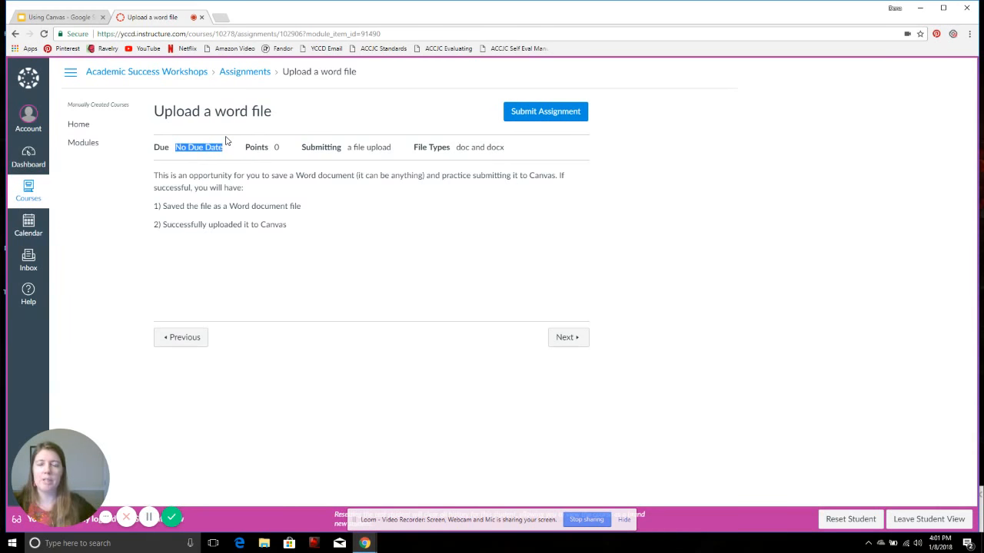
{"action": "left_click_drag", "start_coordinate": [266, 153], "coordinate": [284, 156]}
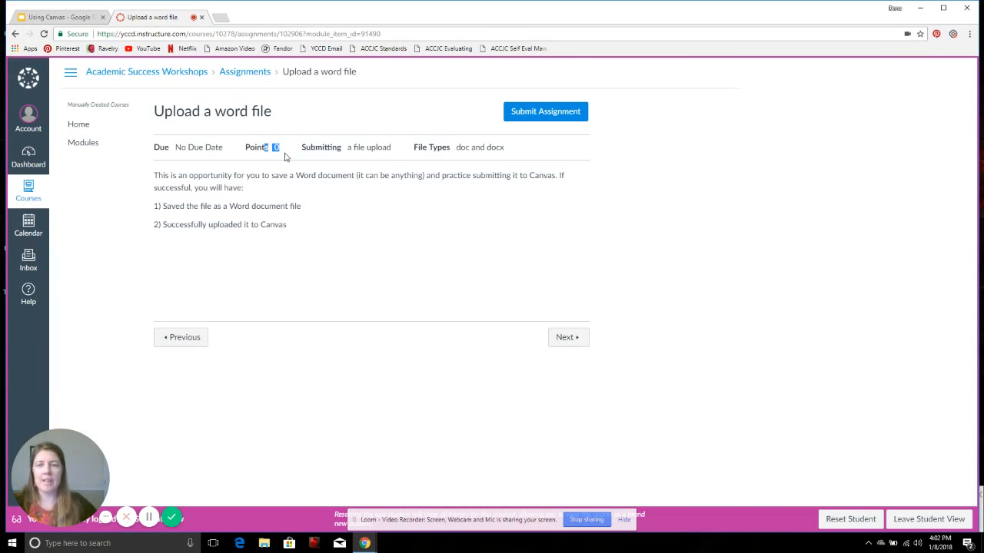
{"action": "left_click", "coordinate": [338, 150]}
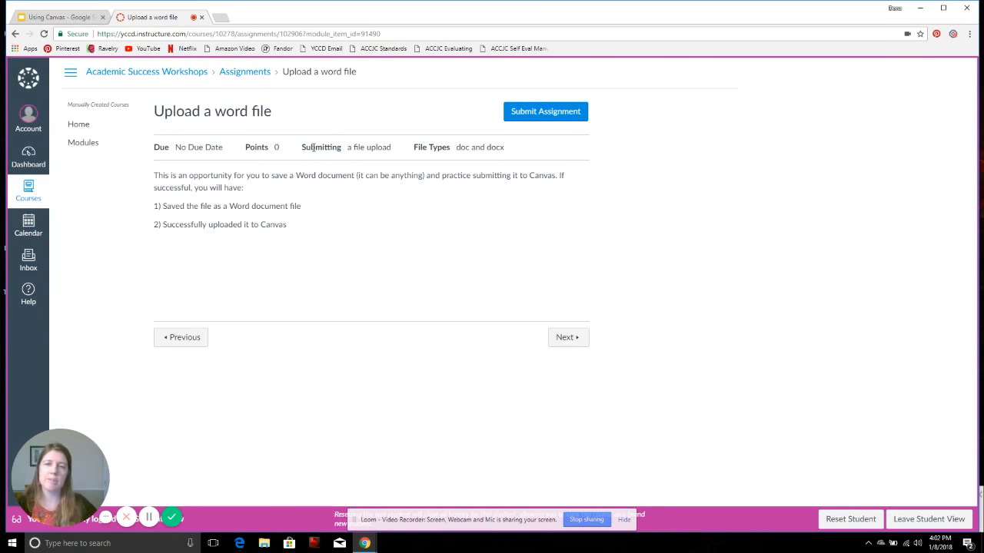
{"action": "left_click_drag", "start_coordinate": [313, 147], "coordinate": [409, 156]}
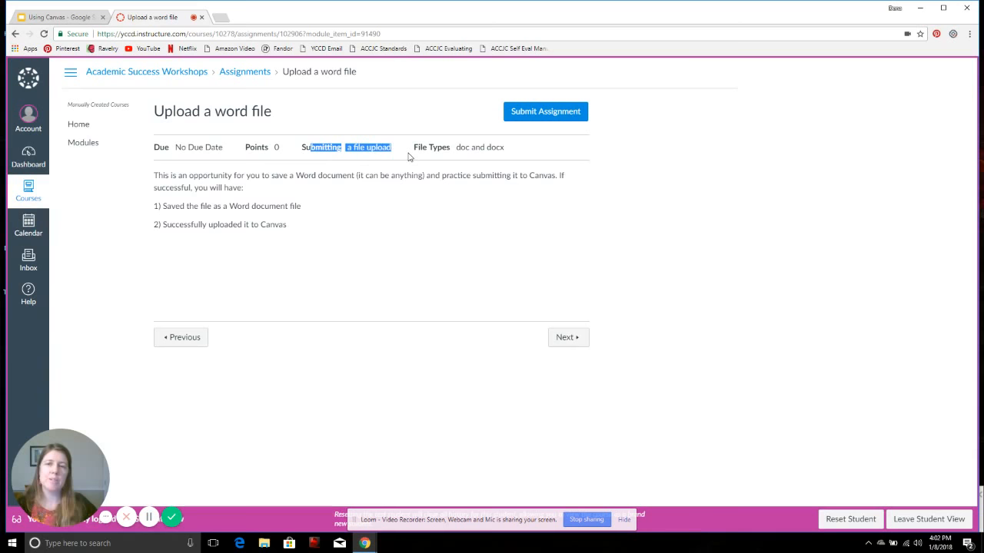
{"action": "left_click", "coordinate": [365, 147]}
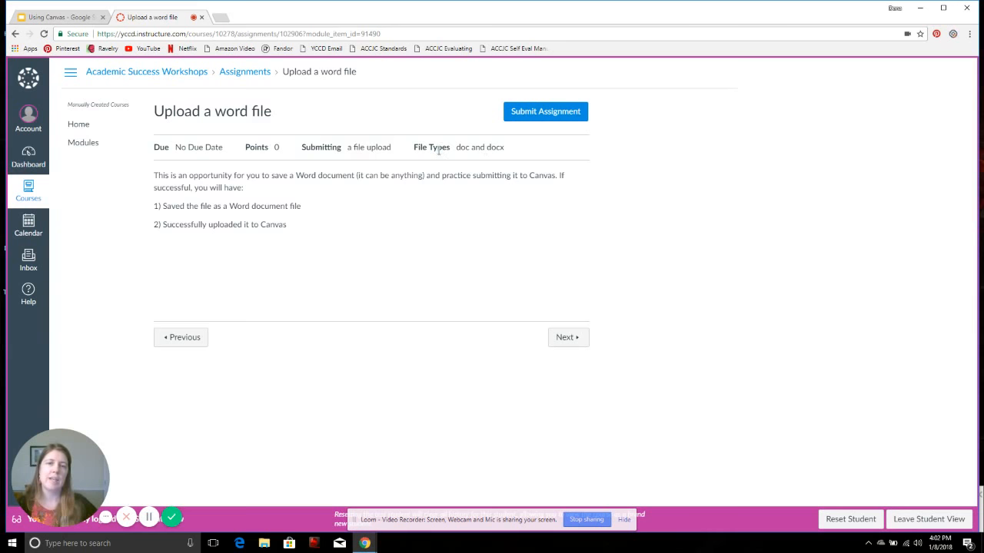
{"action": "left_click_drag", "start_coordinate": [439, 151], "coordinate": [536, 149]}
{"action": "left_click", "coordinate": [540, 155]}
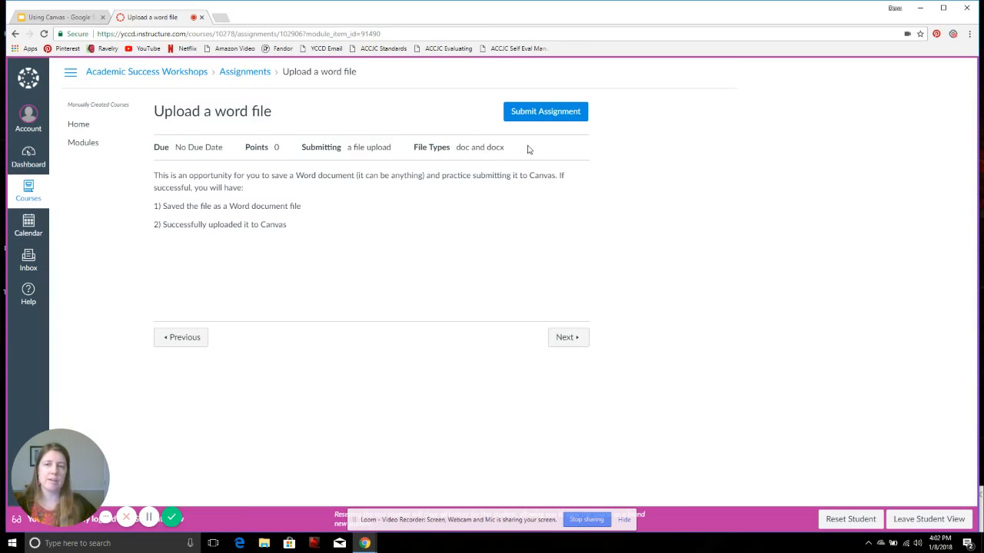
{"action": "left_click_drag", "start_coordinate": [165, 174], "coordinate": [334, 222]}
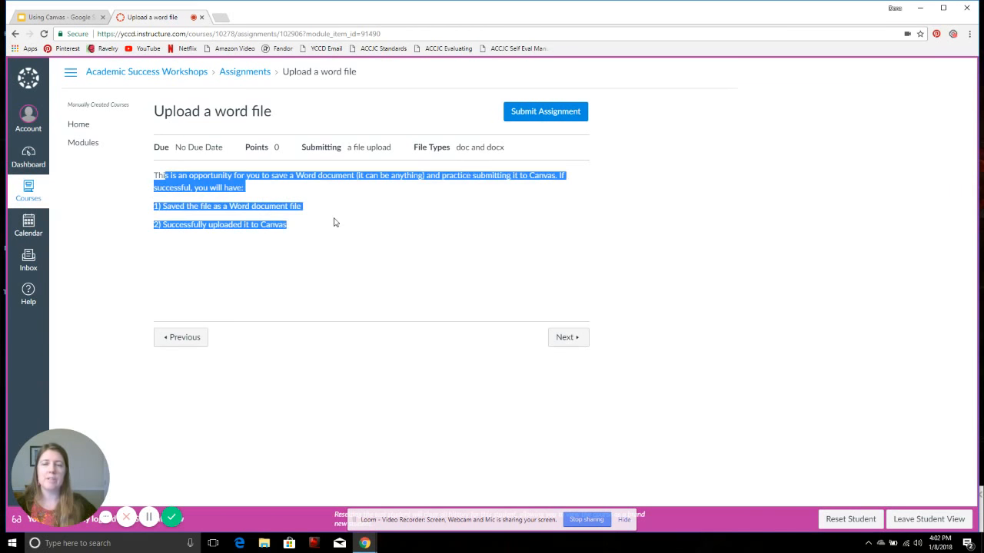
{"action": "left_click", "coordinate": [369, 238]}
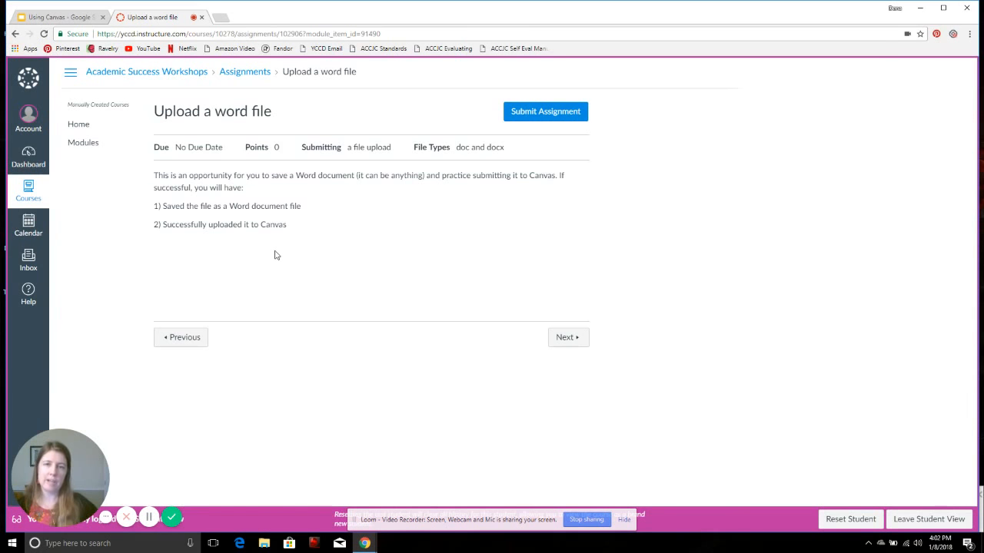
- Open the assignment's submission form, view its file chooser and comments field, and cancel without submitting
{"action": "left_click", "coordinate": [536, 113]}
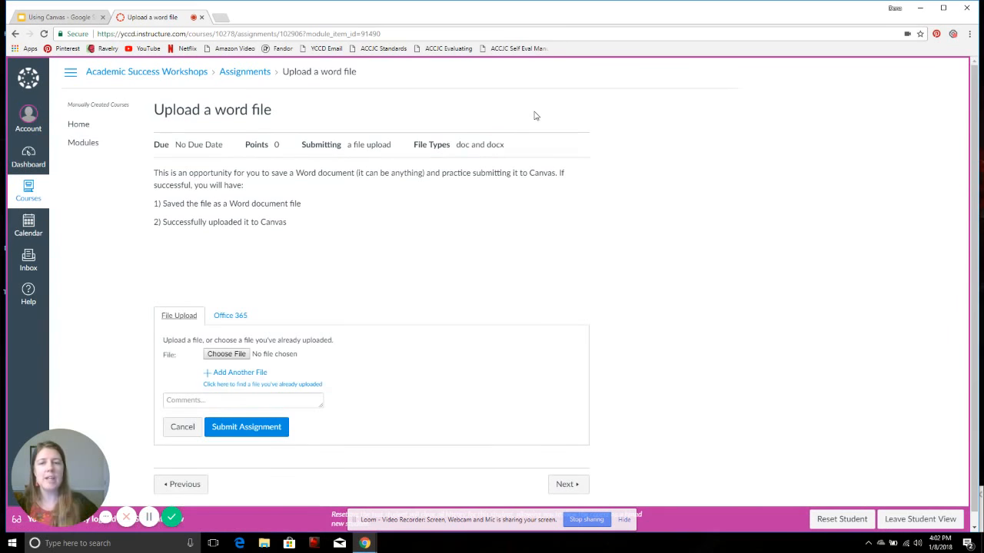
{"action": "left_click", "coordinate": [241, 357]}
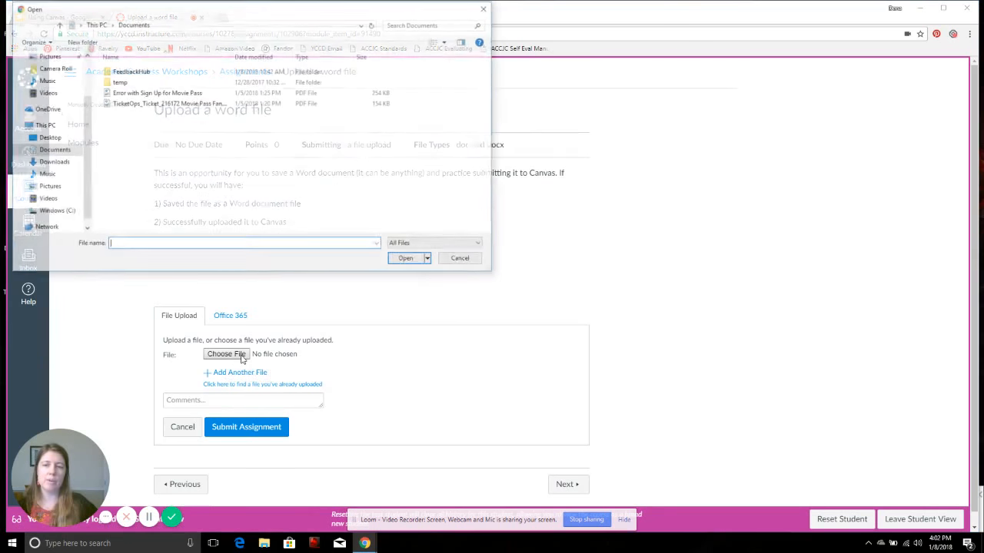
{"action": "left_click", "coordinate": [464, 261]}
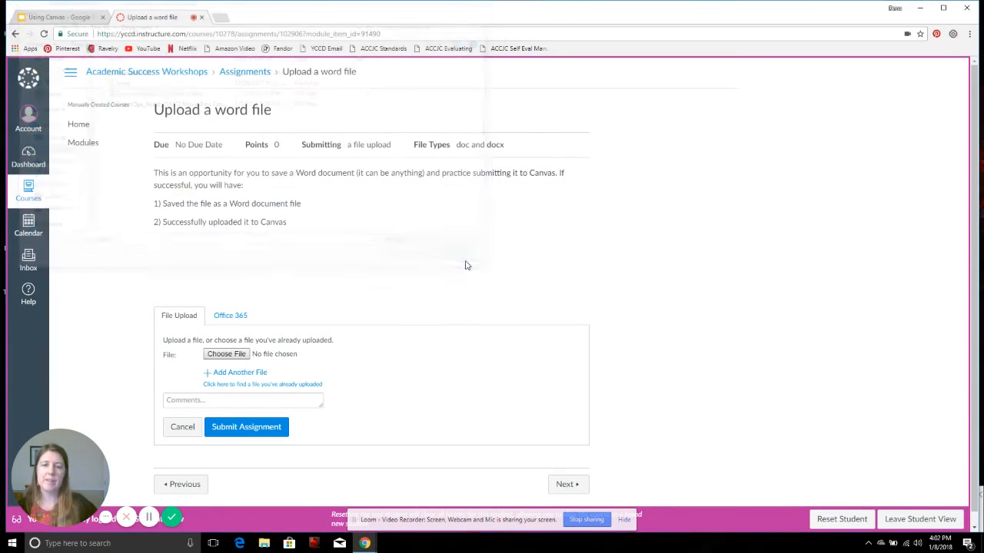
{"action": "left_click", "coordinate": [205, 398]}
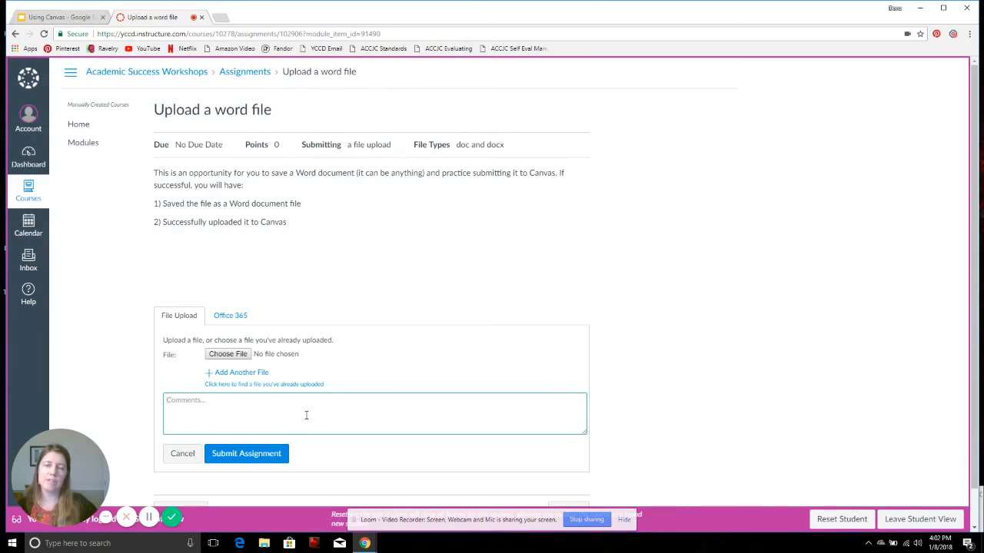
{"action": "left_click", "coordinate": [183, 454]}
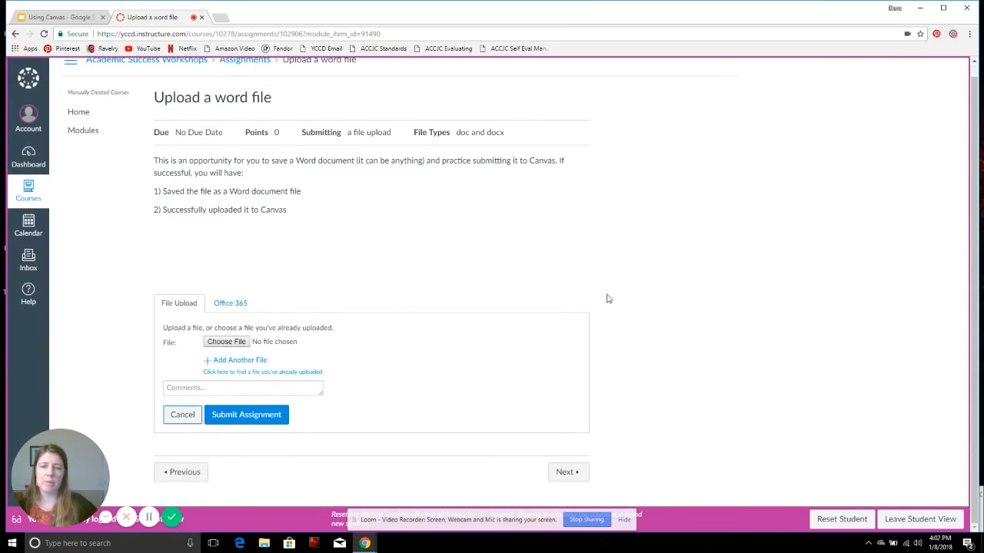
- Leave the unsubmitted form for the "Upload a Google Doc File" assignment and highlight its submission type
{"action": "left_click", "coordinate": [570, 474]}
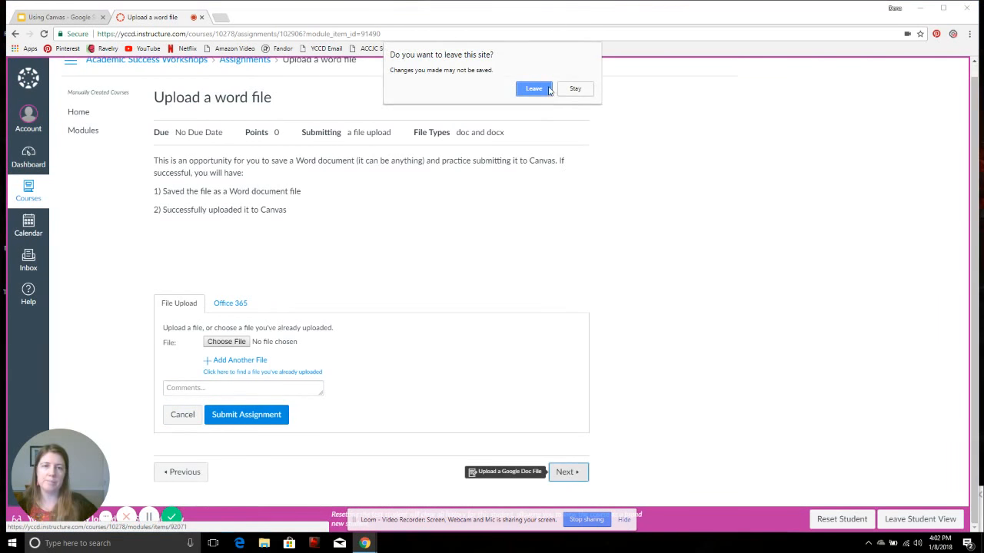
{"action": "left_click", "coordinate": [549, 89]}
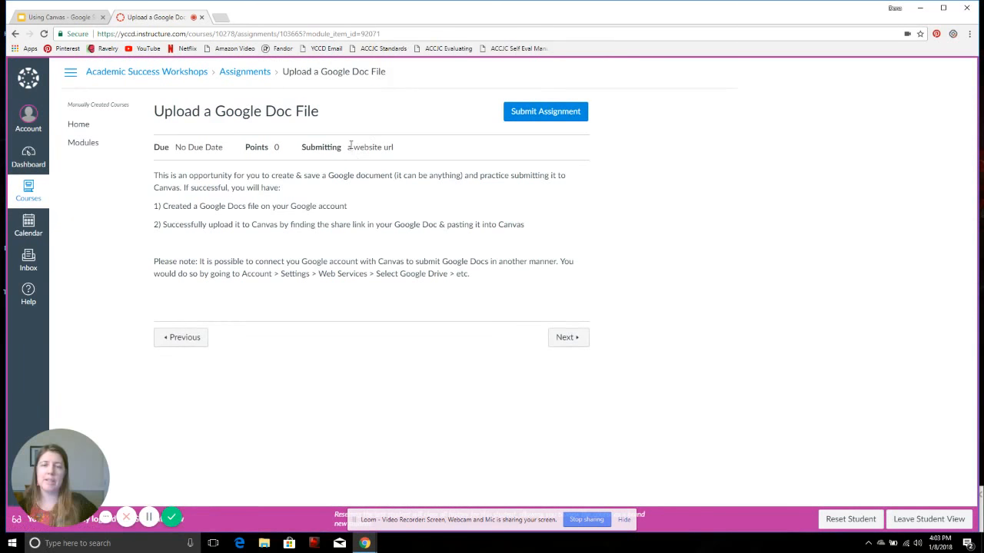
{"action": "left_click_drag", "start_coordinate": [350, 145], "coordinate": [402, 154]}
- Open the Google Doc assignment's submission form and examine its Website URL and Office 365 submission options
{"action": "left_click", "coordinate": [544, 115]}
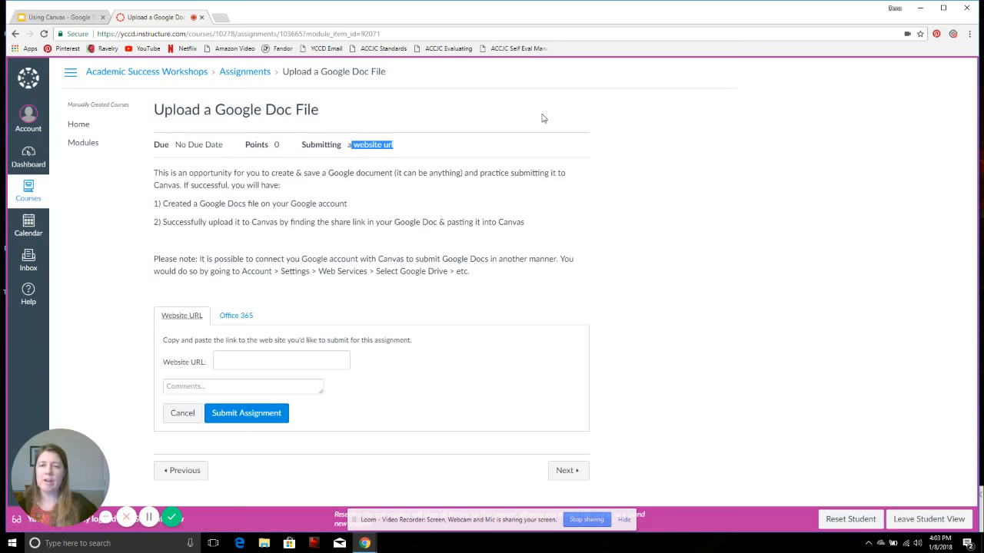
{"action": "left_click", "coordinate": [231, 360]}
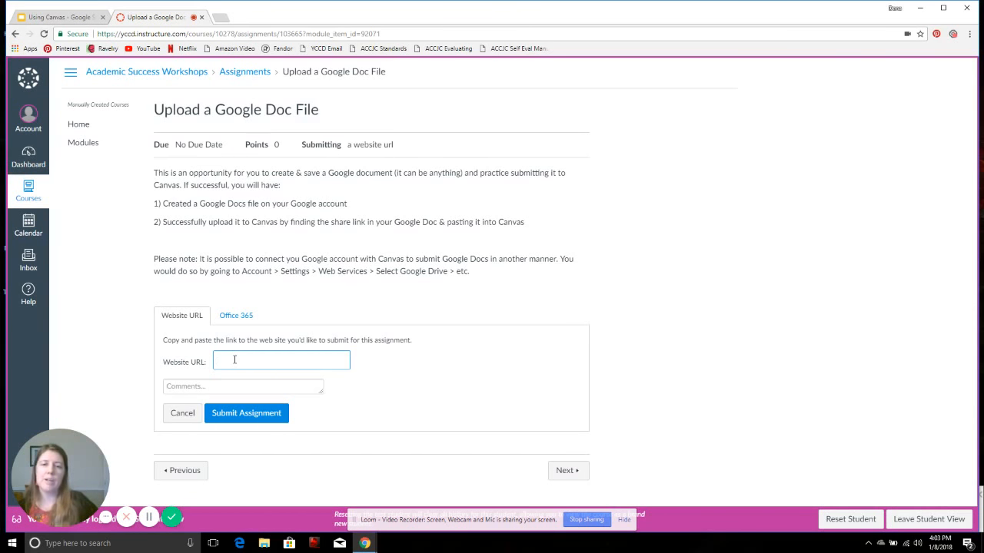
{"action": "left_click", "coordinate": [248, 322]}
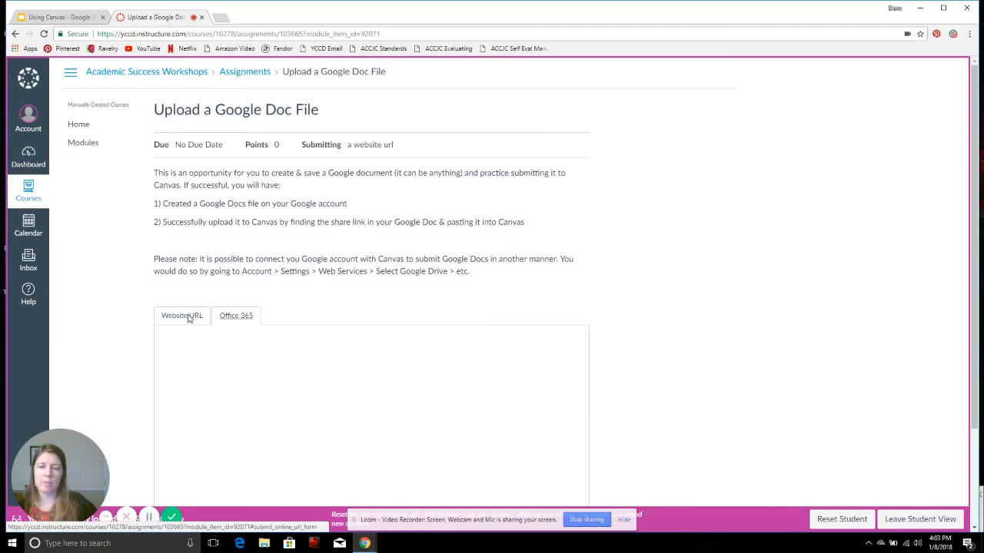
- Leave the Google Doc submission form unsubmitted and open the "Test Your Assignment for Plagiarism" assignment
{"action": "left_click", "coordinate": [565, 474]}
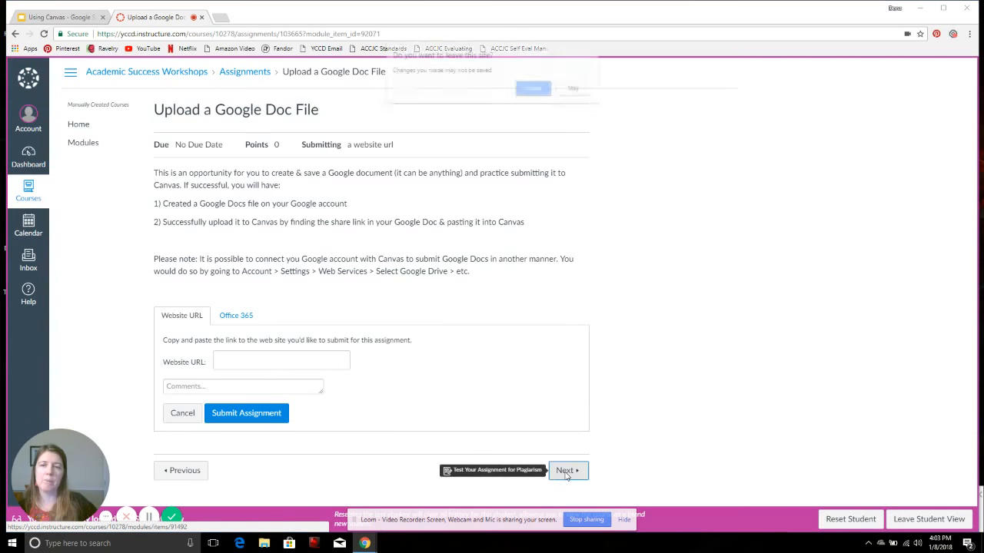
{"action": "left_click", "coordinate": [534, 89]}
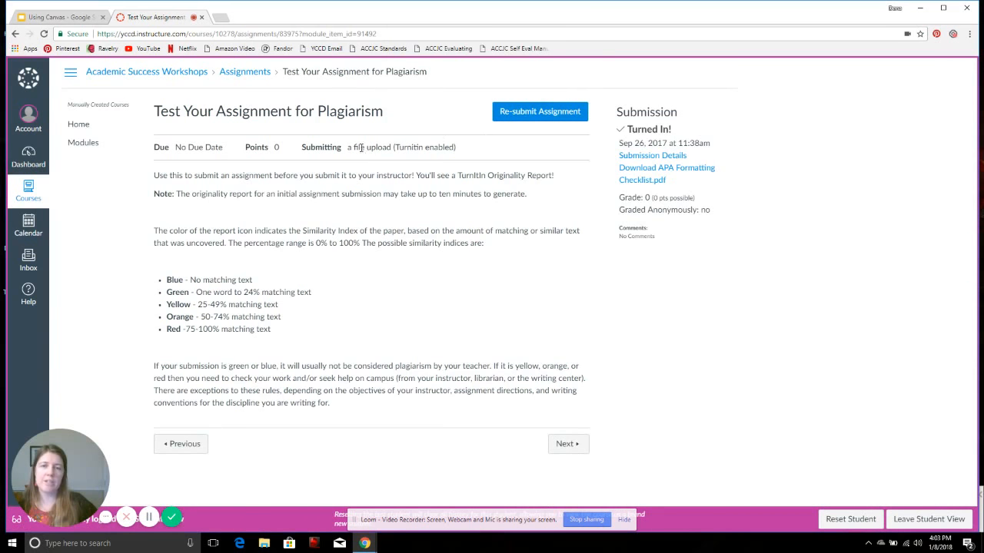
- Highlight the plagiarism assignment's submission type and open "Assignment (All Online Submission Selected)" from the course modules
{"action": "left_click_drag", "start_coordinate": [360, 148], "coordinate": [458, 157]}
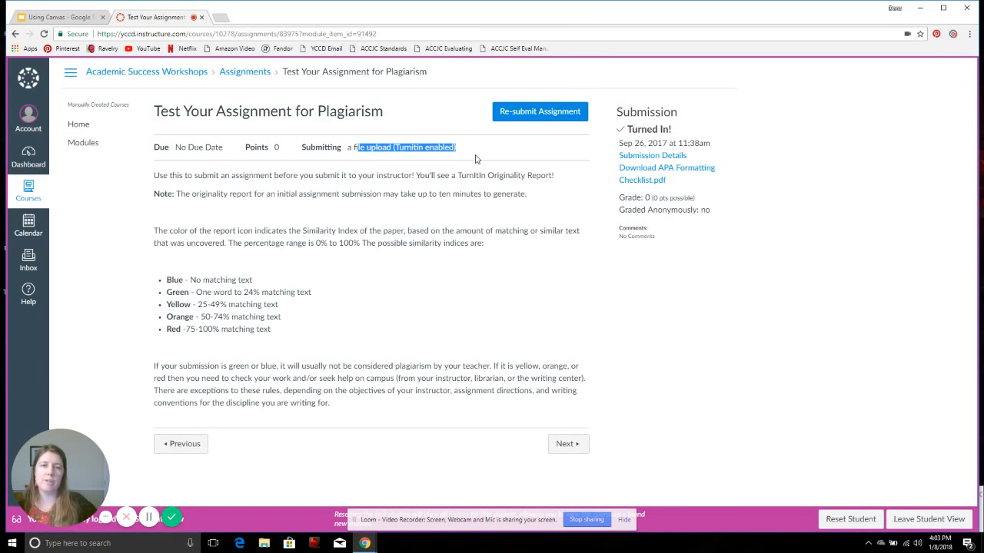
{"action": "left_click", "coordinate": [486, 154]}
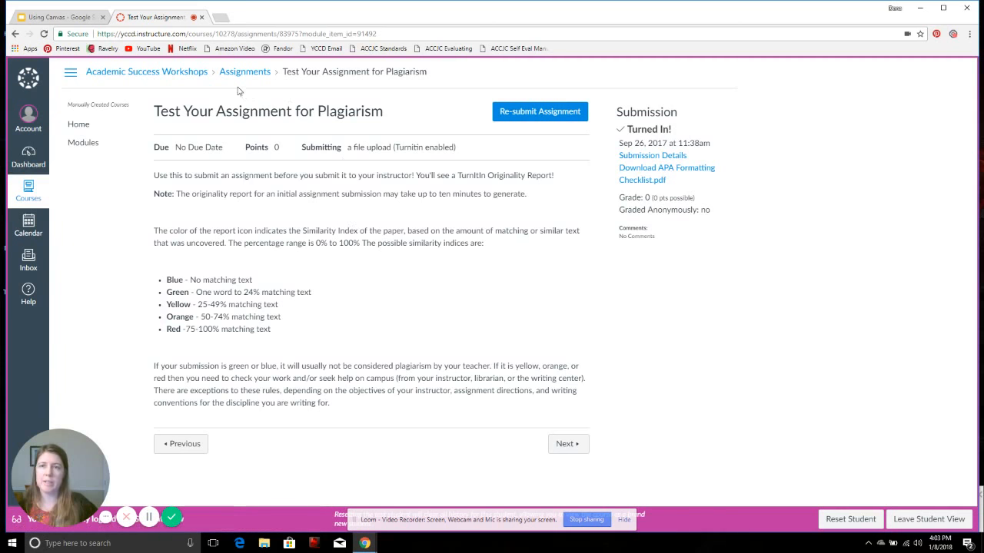
{"action": "left_click", "coordinate": [85, 143]}
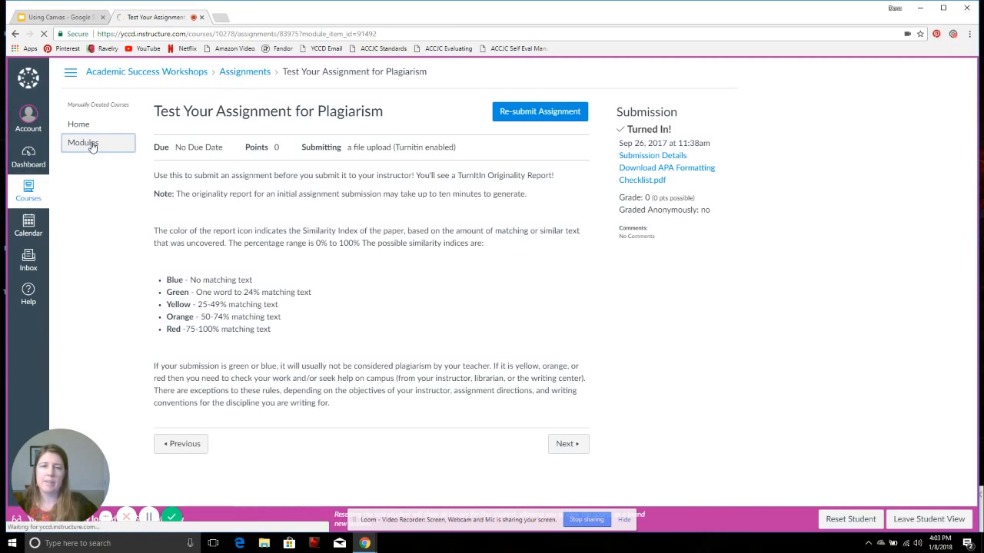
{"action": "scroll", "coordinate": [634, 380], "scroll_direction": "down", "scroll_amount": 6}
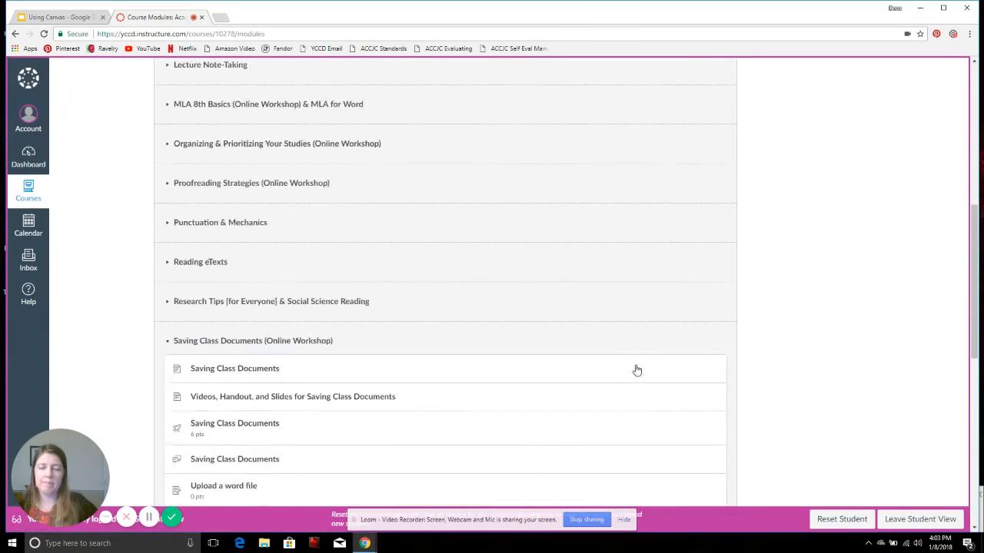
{"action": "scroll", "coordinate": [636, 370], "scroll_direction": "down", "scroll_amount": 5}
{"action": "scroll", "coordinate": [643, 371], "scroll_direction": "down", "scroll_amount": 1}
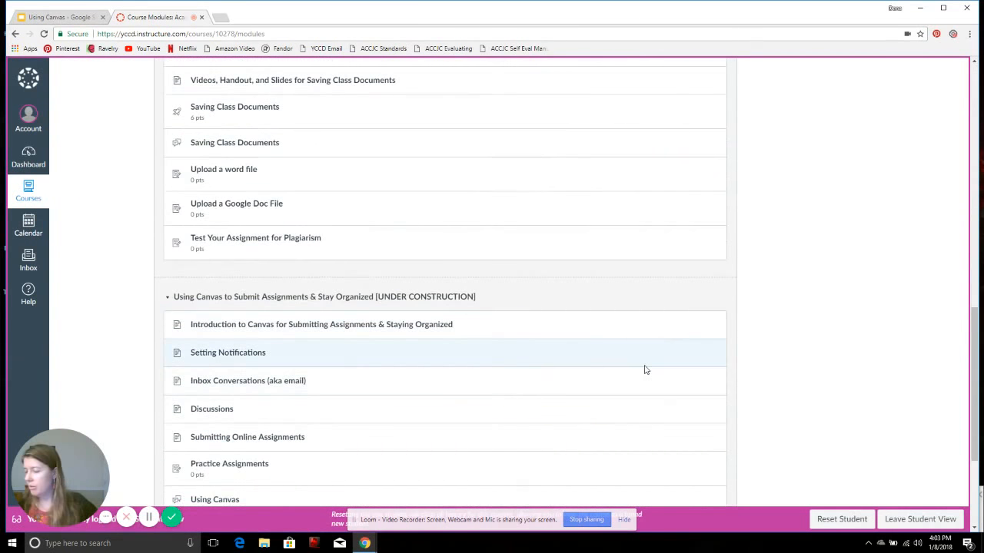
{"action": "scroll", "coordinate": [650, 371], "scroll_direction": "down", "scroll_amount": 1}
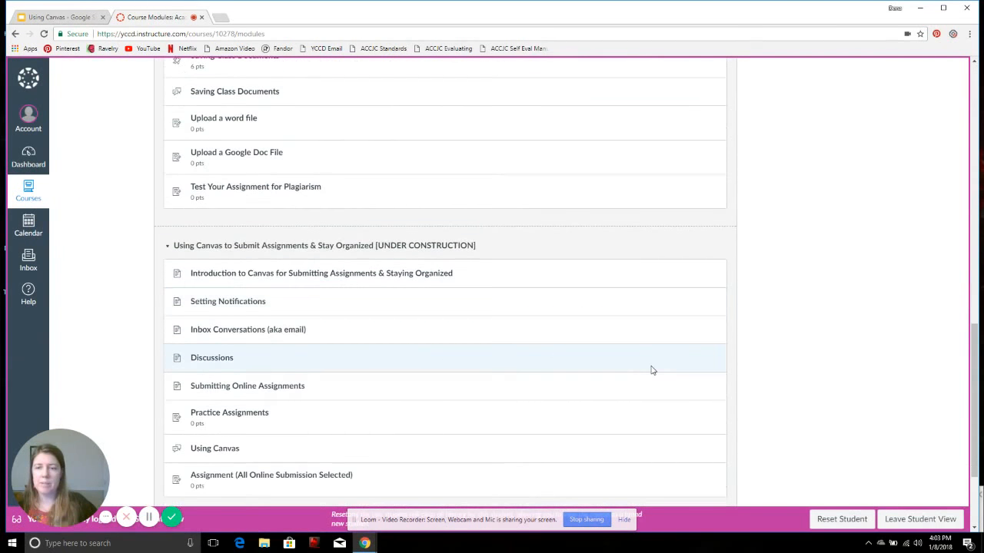
{"action": "scroll", "coordinate": [651, 370], "scroll_direction": "down", "scroll_amount": 2}
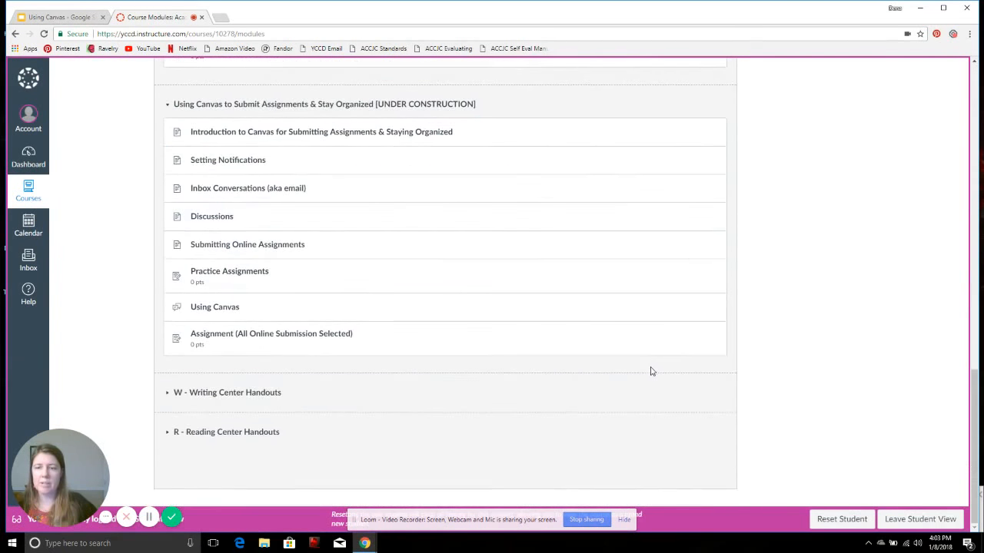
{"action": "left_click", "coordinate": [306, 337]}
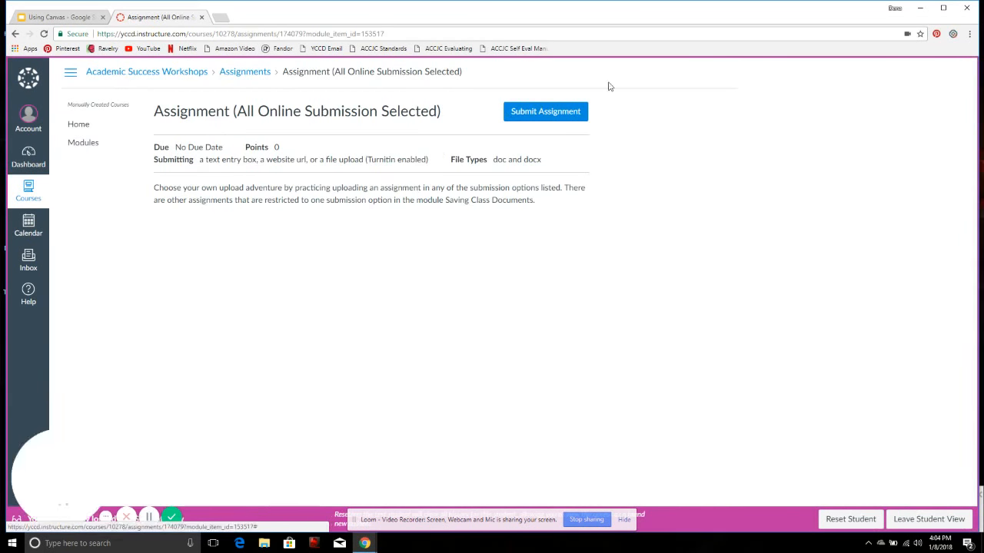
- Open the assignment's submission form and highlight its accepted submission options and file types
{"action": "left_click", "coordinate": [544, 111]}
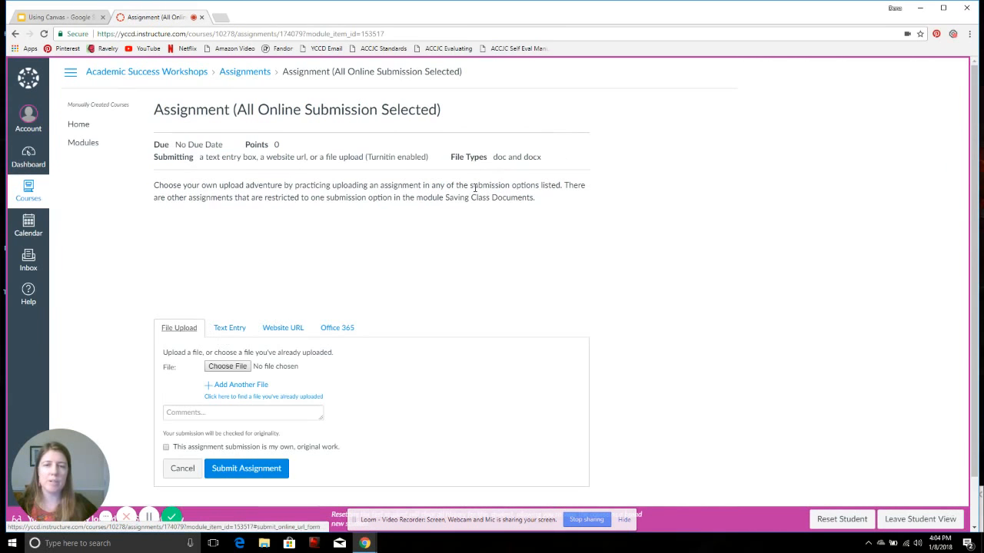
{"action": "left_click_drag", "start_coordinate": [204, 156], "coordinate": [548, 163]}
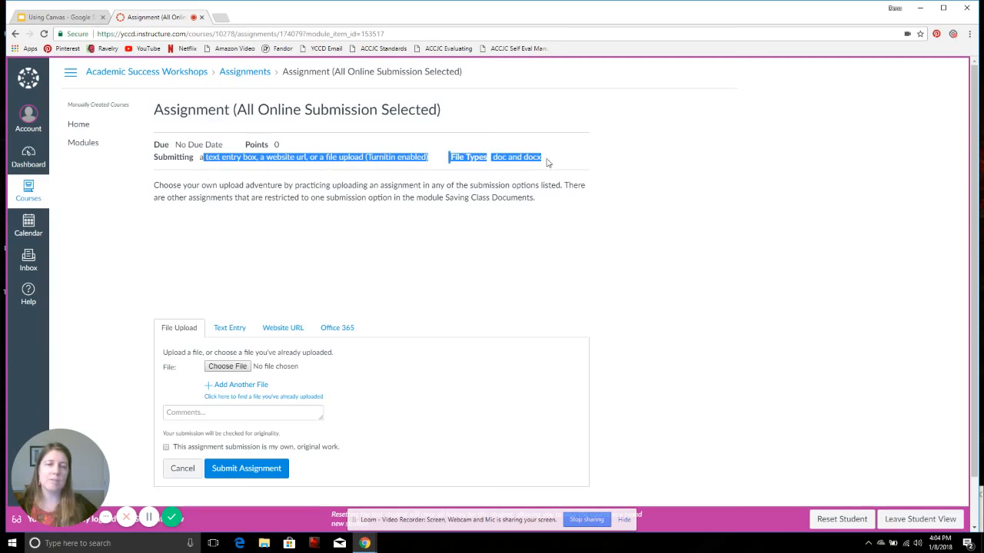
{"action": "left_click", "coordinate": [391, 248]}
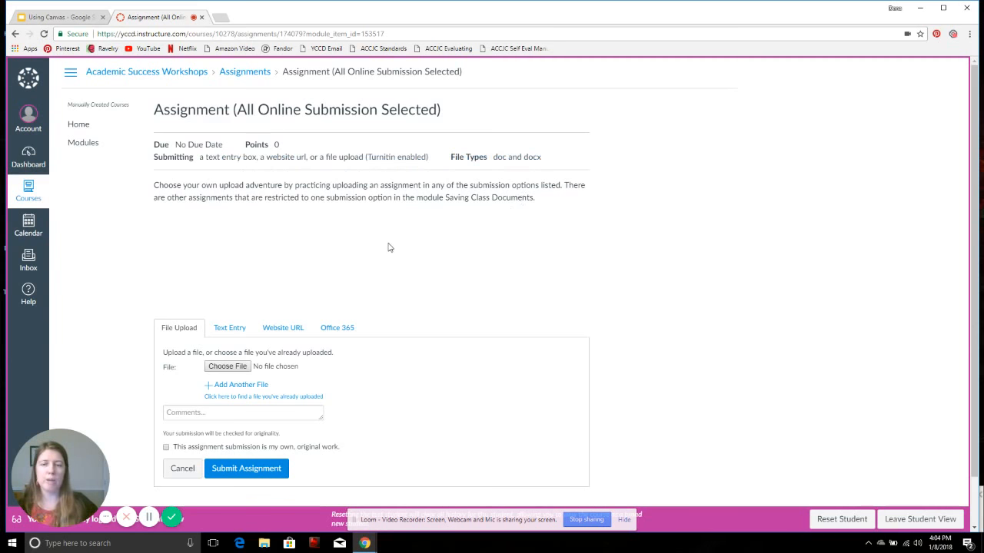
- Write "Simply type your text here or copy from a Word document." as a text entry submission
{"action": "left_click", "coordinate": [238, 328]}
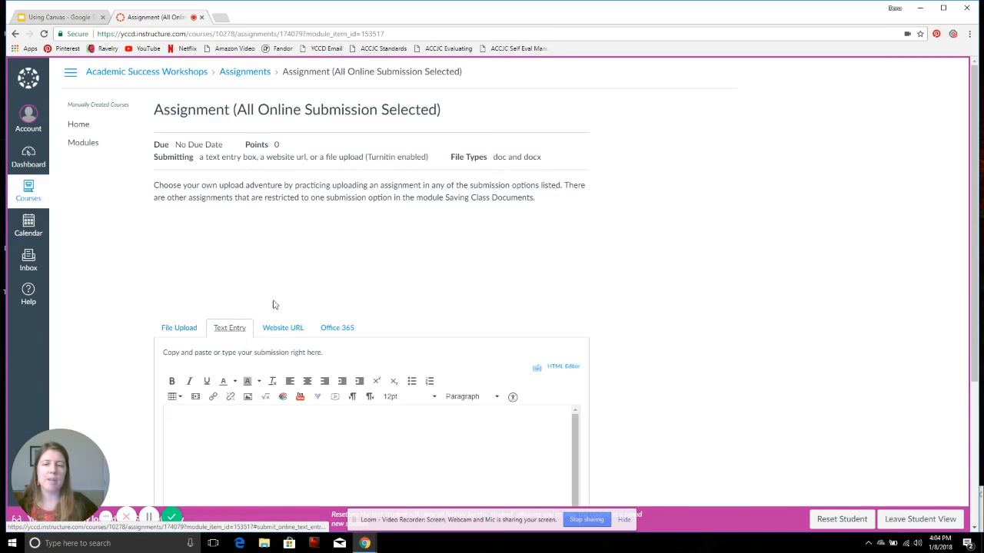
{"action": "scroll", "coordinate": [438, 249], "scroll_direction": "down", "scroll_amount": 2}
{"action": "left_click", "coordinate": [312, 297]}
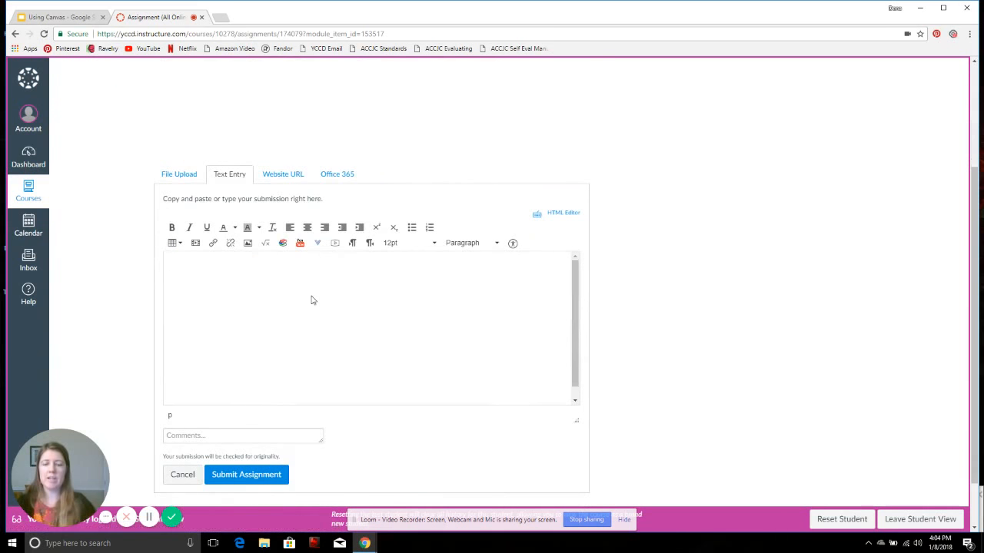
{"action": "type", "text": "Simp"}
{"action": "type", "text": "ty"}
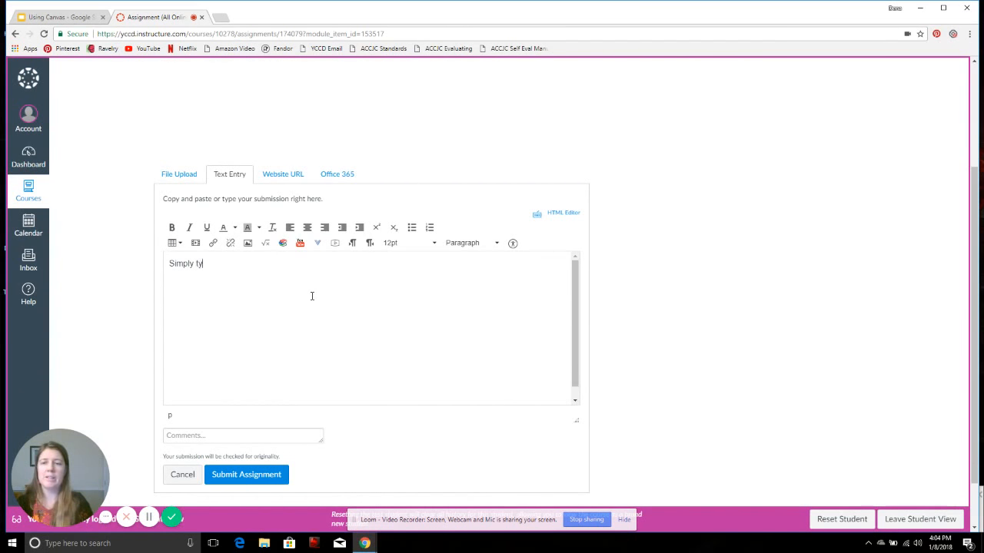
{"action": "type", "text": "pe your copy"}
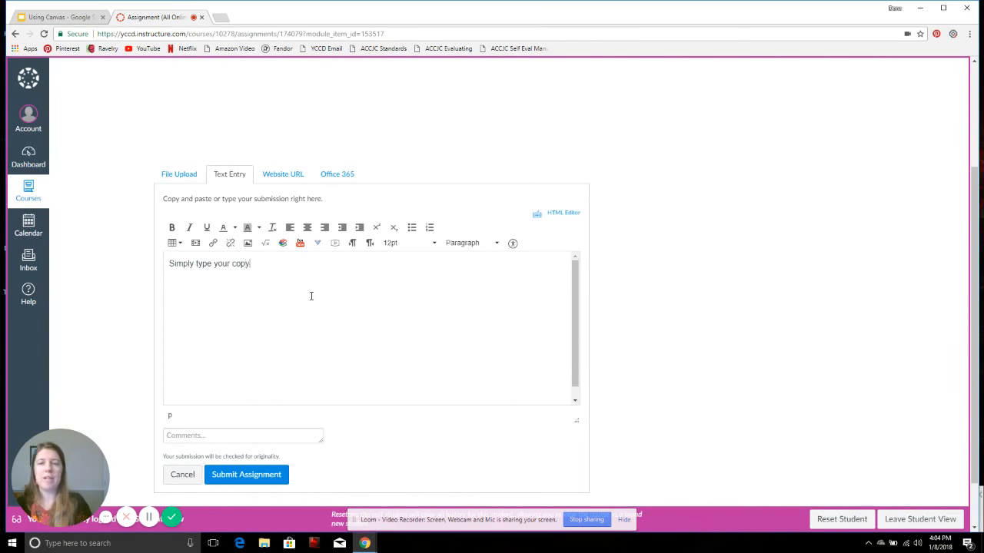
{"action": "key", "text": "BackSpace"}
{"action": "key", "text": "BackSpace"}
{"action": "key", "text": "BackSpace"}
{"action": "key", "text": "BackSpace"}
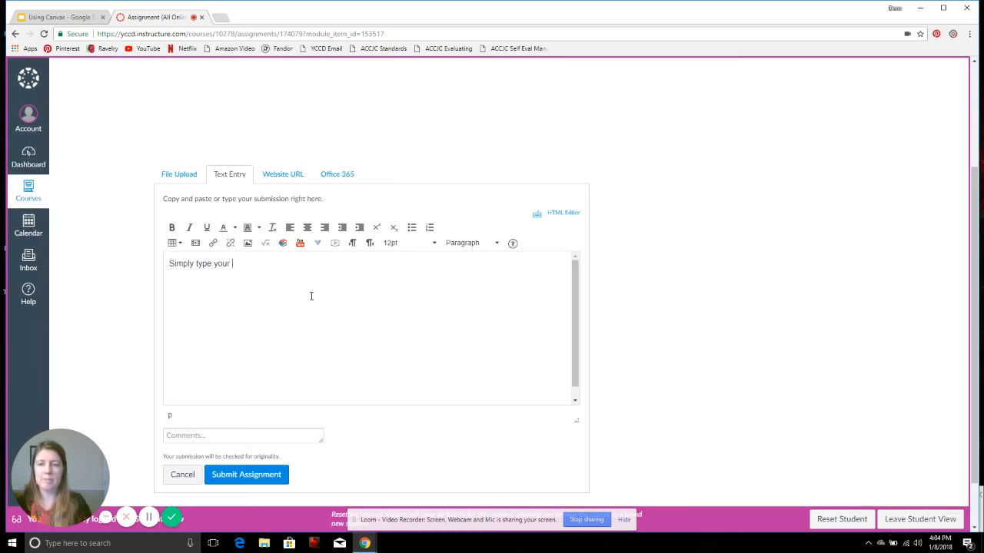
{"action": "type", "text": "text here. O"}
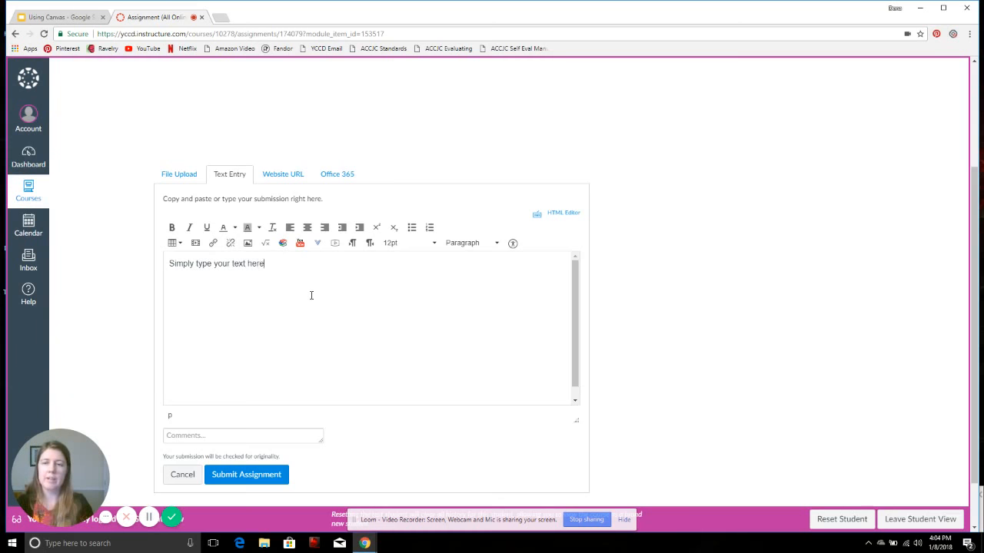
{"action": "key", "text": "BackSpace"}
{"action": "key", "text": "BackSpace"}
{"action": "key", "text": "BackSpace"}
{"action": "type", "text": "or"}
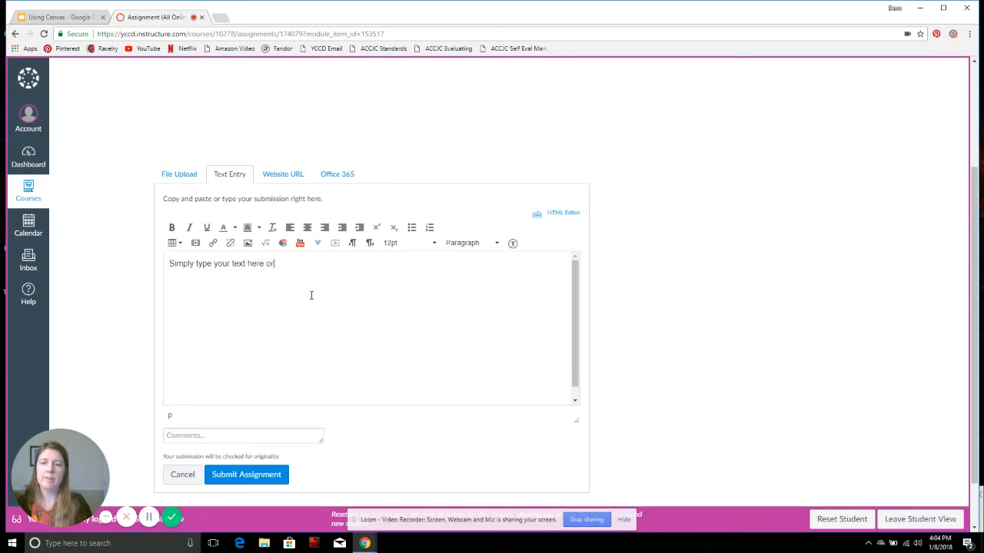
{"action": "type", "text": " copy from a "}
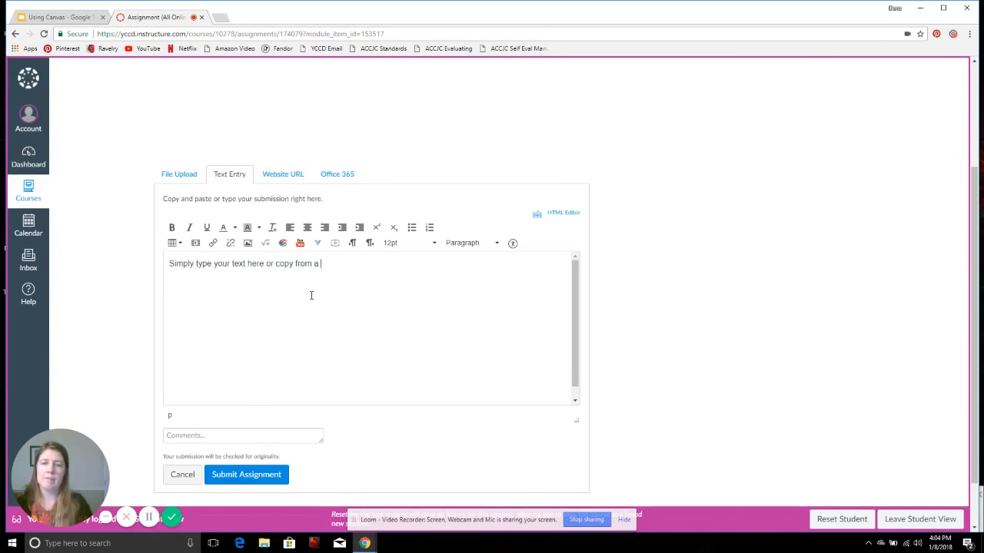
{"action": "type", "text": "Word document."}
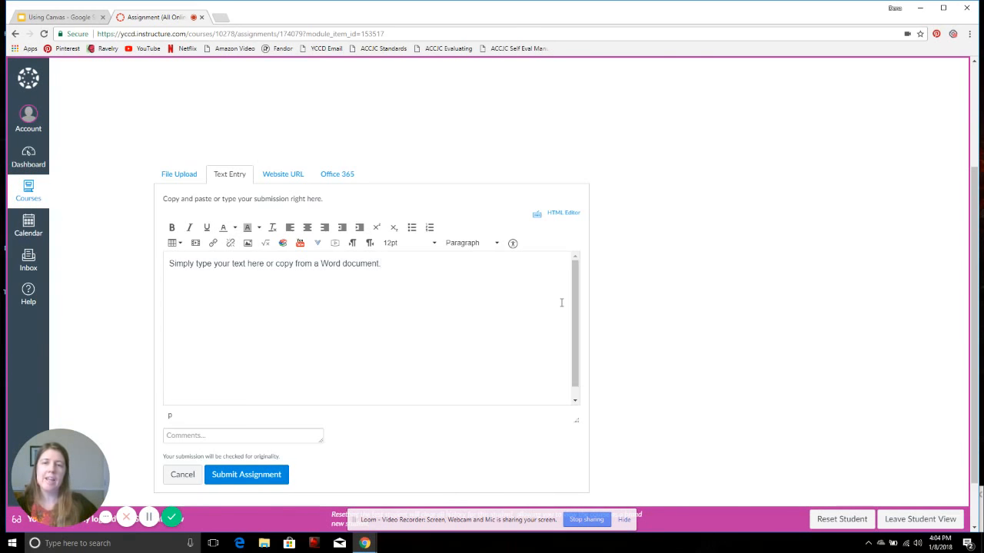
- Leave the text entry unsubmitted and open the "Test Your Assignment for Plagiarism" assignment from the course modules
{"action": "scroll", "coordinate": [561, 303], "scroll_direction": "up", "scroll_amount": 2}
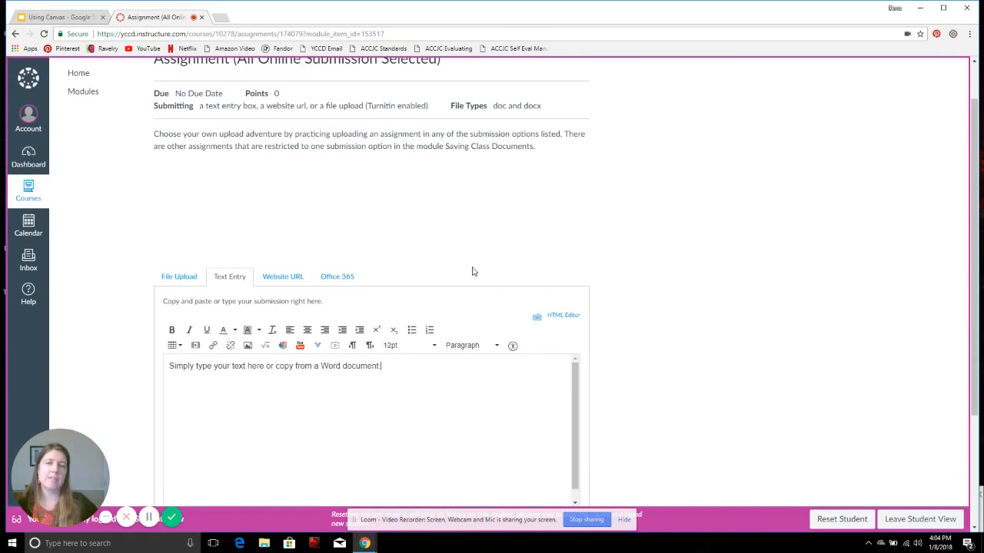
{"action": "scroll", "coordinate": [472, 271], "scroll_direction": "up", "scroll_amount": 1}
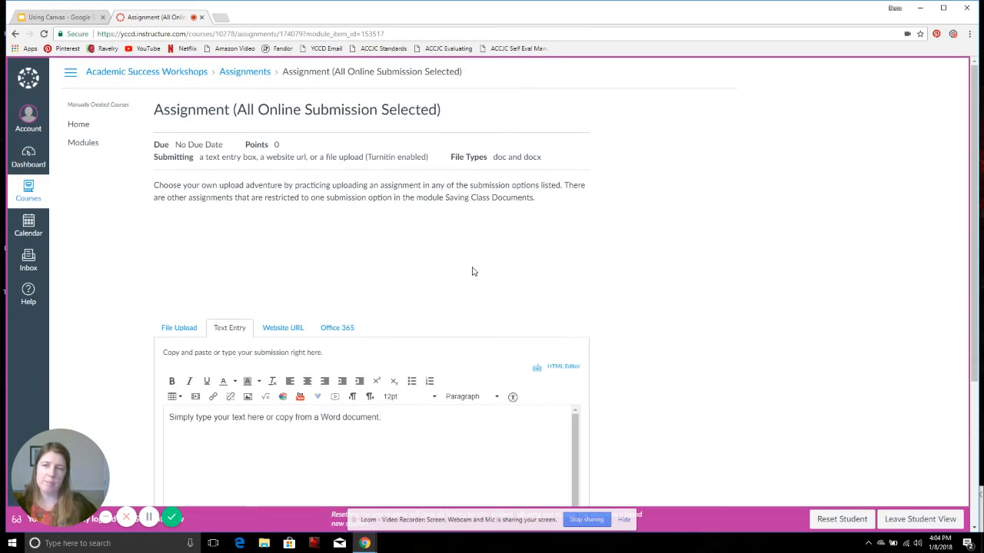
{"action": "scroll", "coordinate": [470, 271], "scroll_direction": "down", "scroll_amount": 3}
{"action": "scroll", "coordinate": [471, 271], "scroll_direction": "up", "scroll_amount": 3}
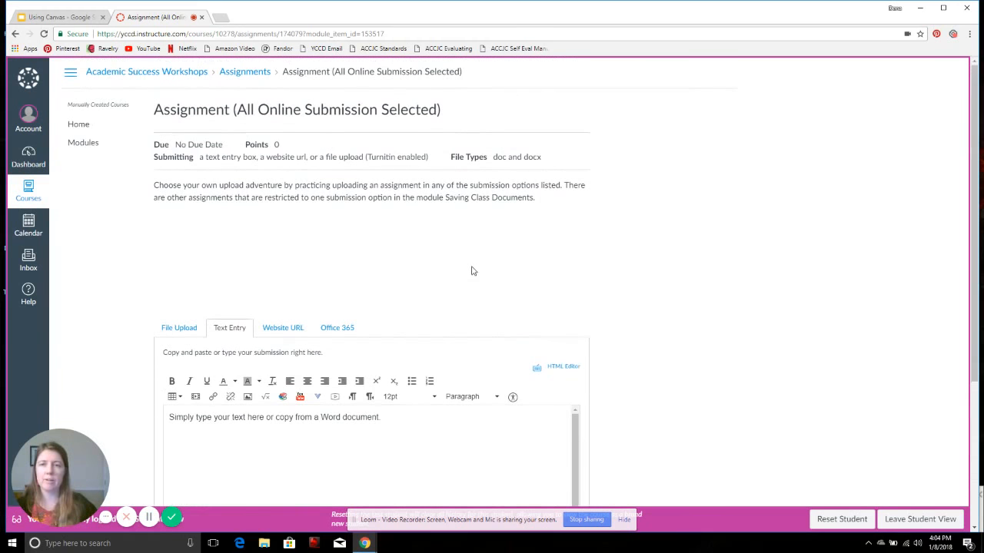
{"action": "left_click", "coordinate": [89, 146]}
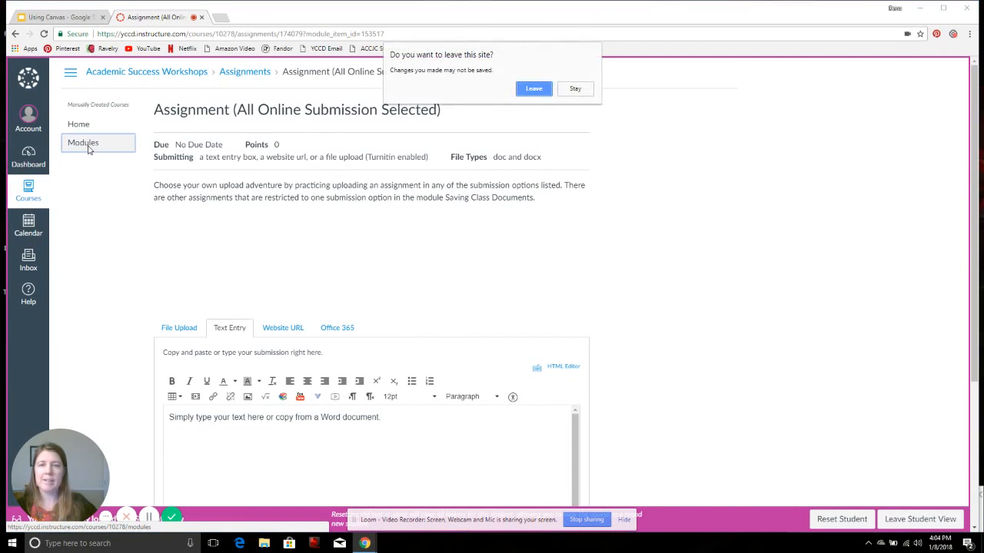
{"action": "left_click", "coordinate": [534, 89]}
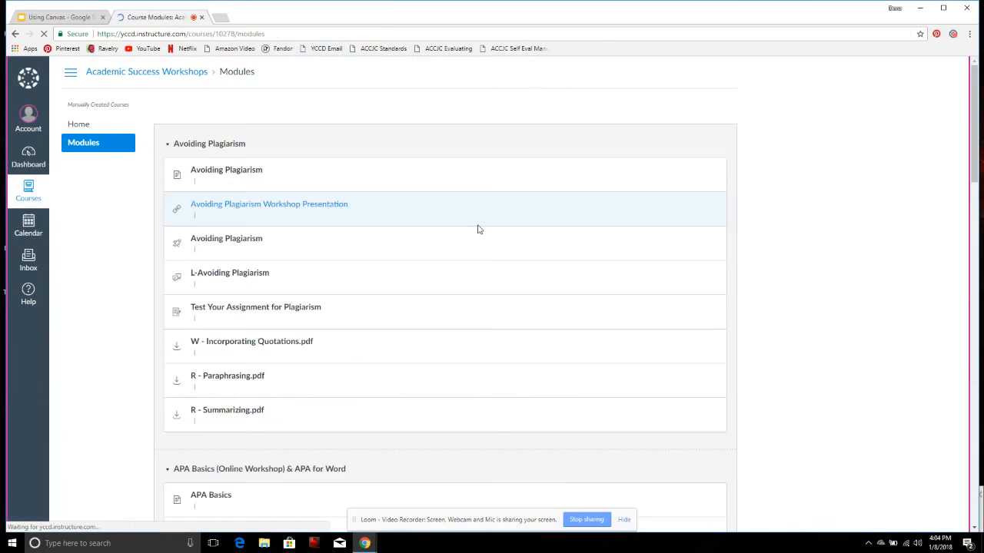
{"action": "scroll", "coordinate": [560, 341], "scroll_direction": "down", "scroll_amount": 9}
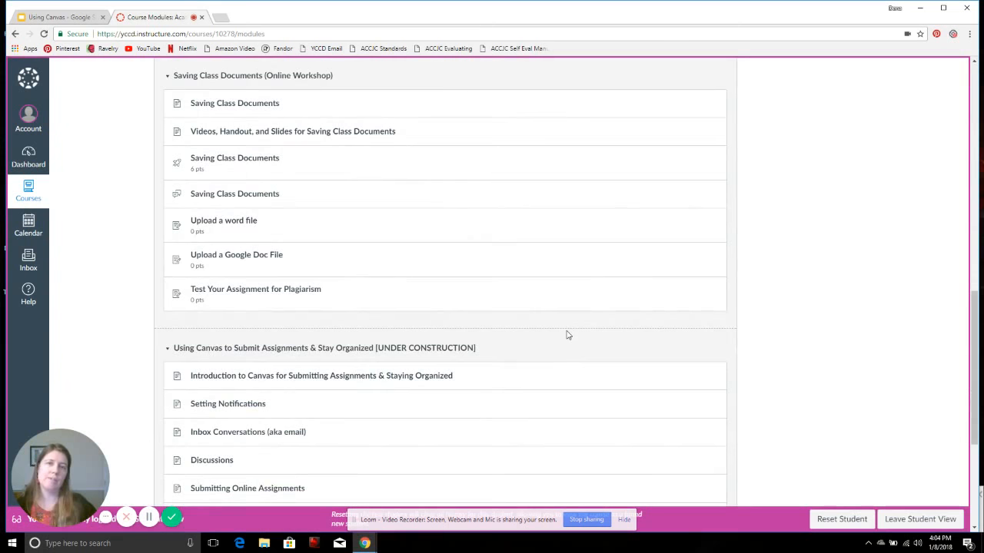
{"action": "scroll", "coordinate": [516, 338], "scroll_direction": "down", "scroll_amount": 3}
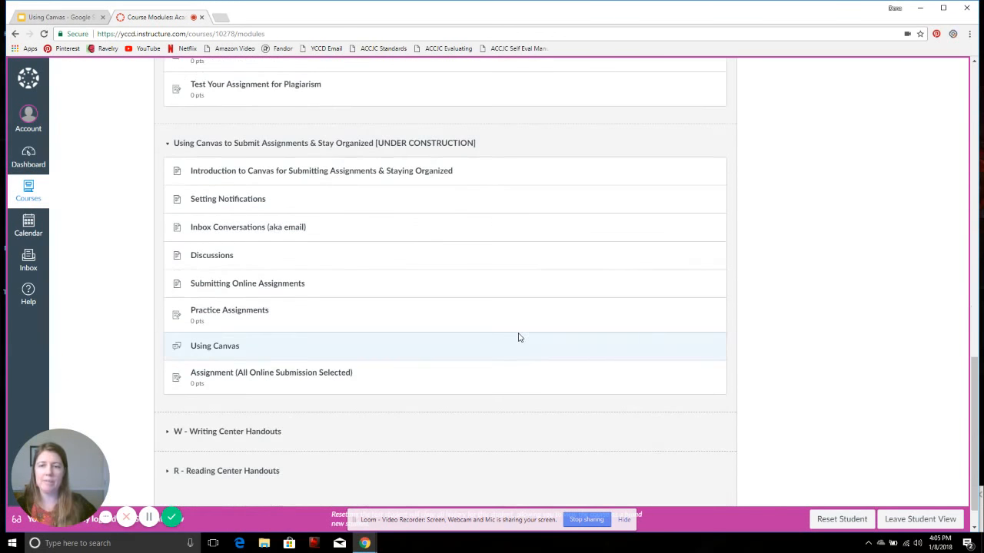
{"action": "scroll", "coordinate": [520, 334], "scroll_direction": "up", "scroll_amount": 3}
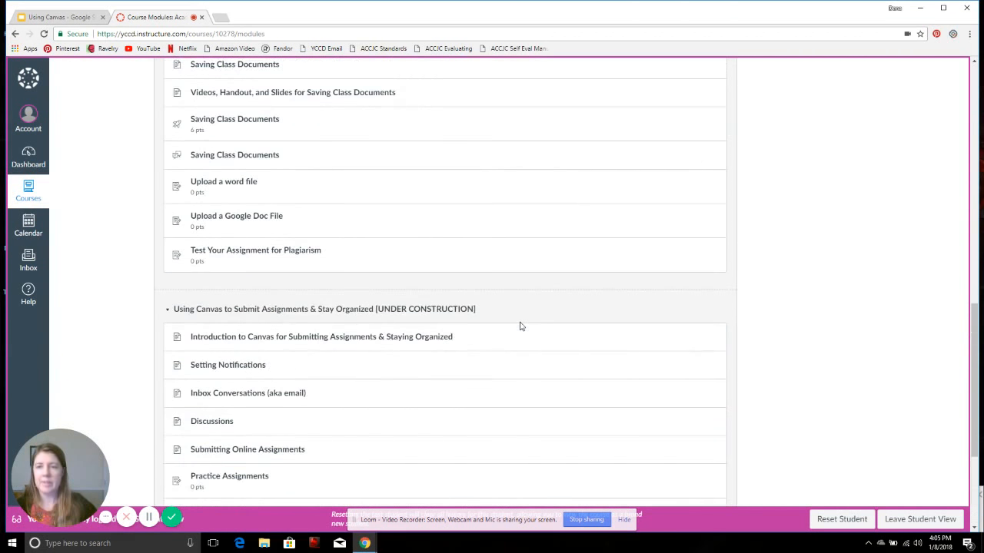
{"action": "scroll", "coordinate": [519, 326], "scroll_direction": "up", "scroll_amount": 1}
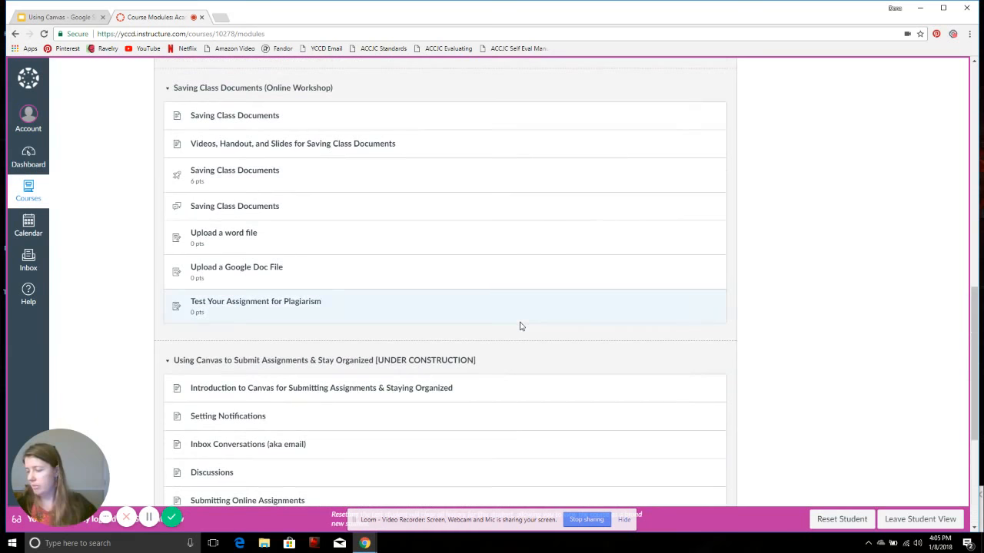
{"action": "left_click", "coordinate": [273, 302]}
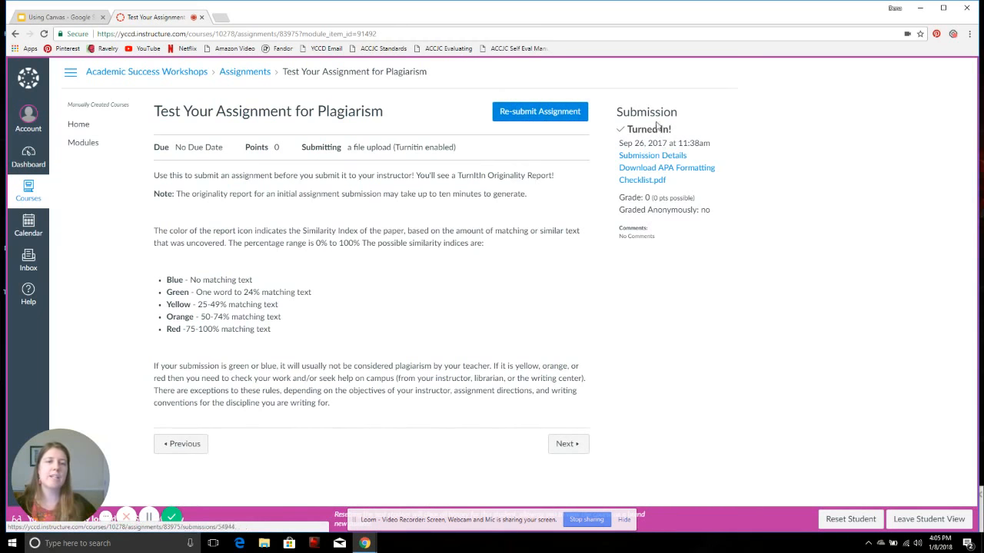
- Highlight the assignment's turned-in status and open the Turnitin similarity report from its submission details
{"action": "left_click_drag", "start_coordinate": [639, 129], "coordinate": [683, 145]}
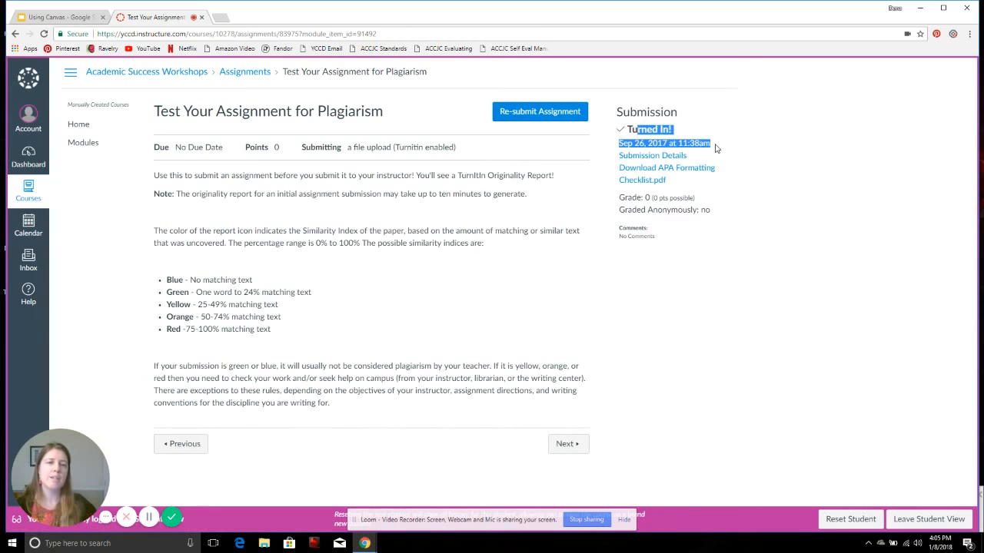
{"action": "left_click", "coordinate": [642, 156]}
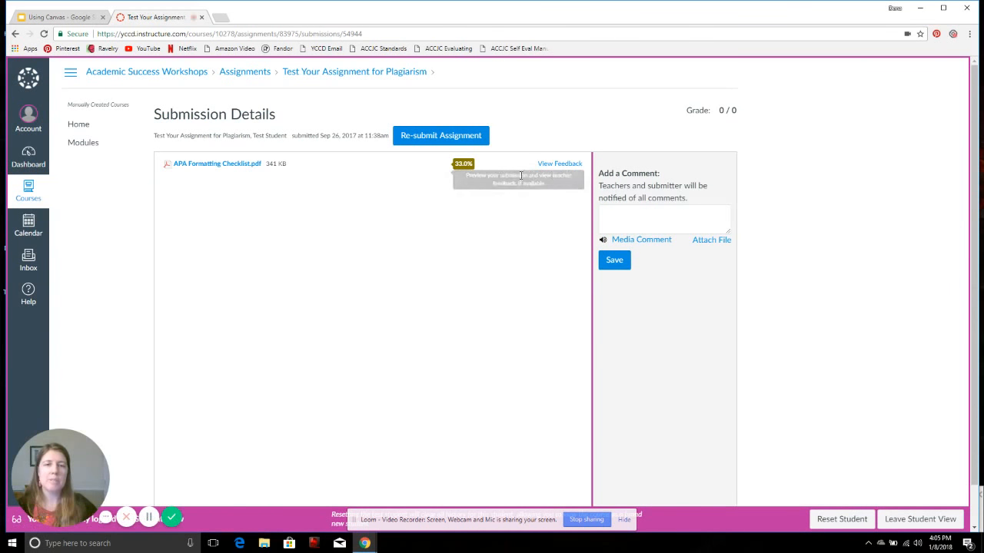
{"action": "left_click", "coordinate": [468, 166]}
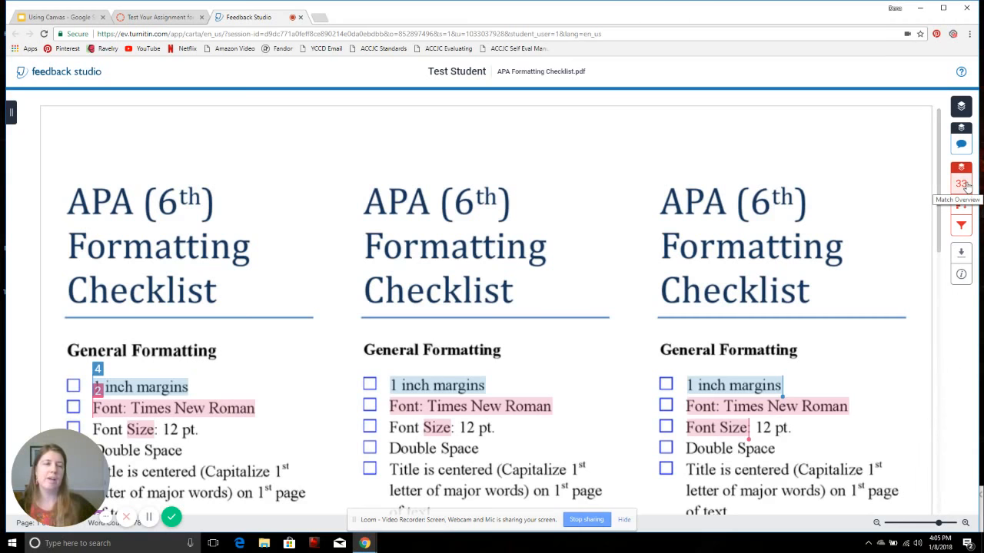
- Open the report's Match Overview and view the details of the first matching source
{"action": "left_click", "coordinate": [965, 186]}
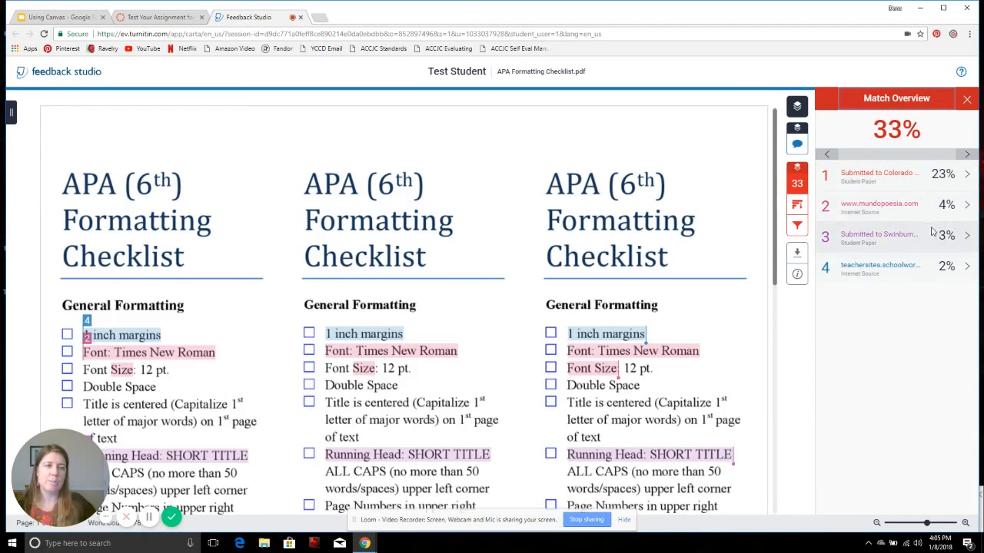
{"action": "left_click", "coordinate": [905, 182]}
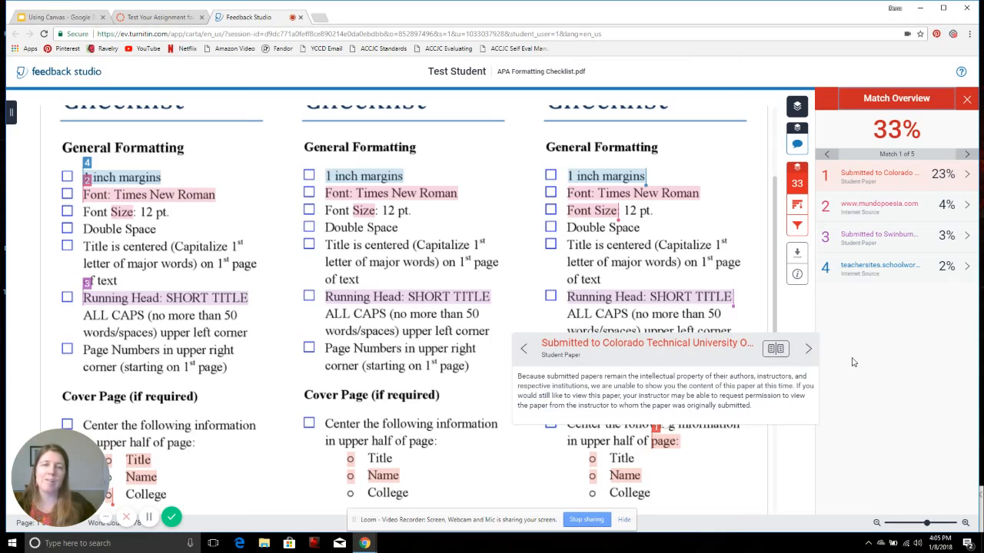
- Close the Match Overview and Turnitin report, then open the feedback preview of APA Formatting Checklist.pdf and enlarge it within the submission area
{"action": "left_click", "coordinate": [967, 100]}
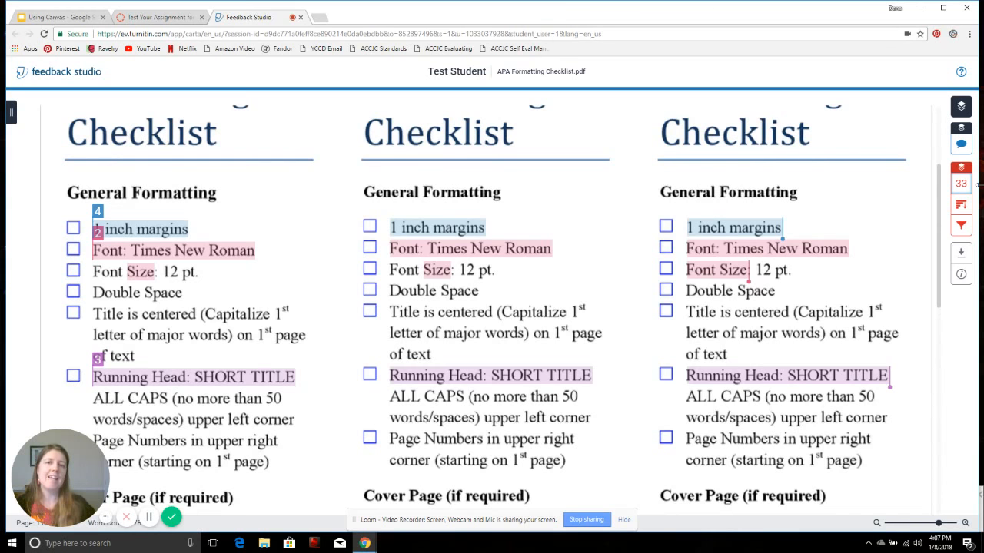
{"action": "left_click", "coordinate": [301, 18]}
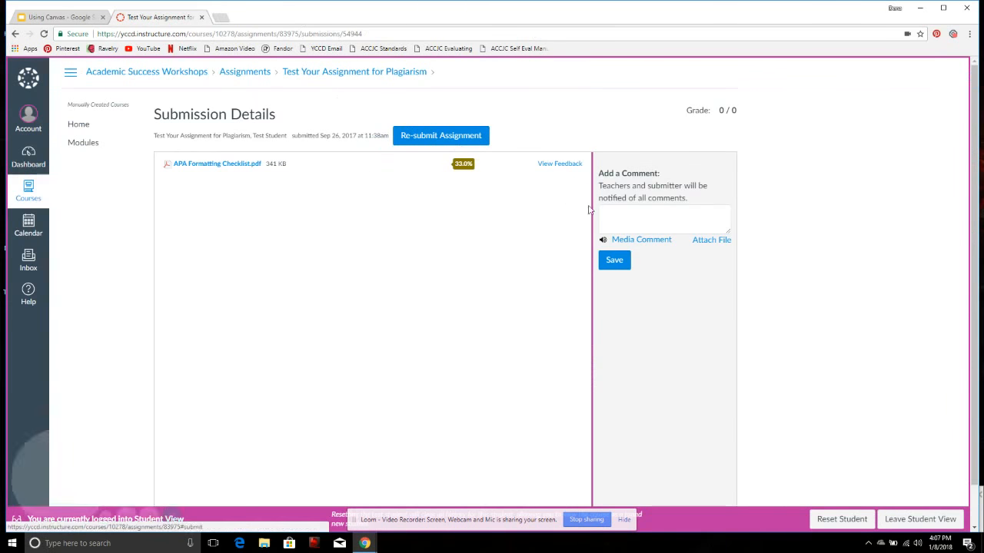
{"action": "left_click", "coordinate": [563, 165]}
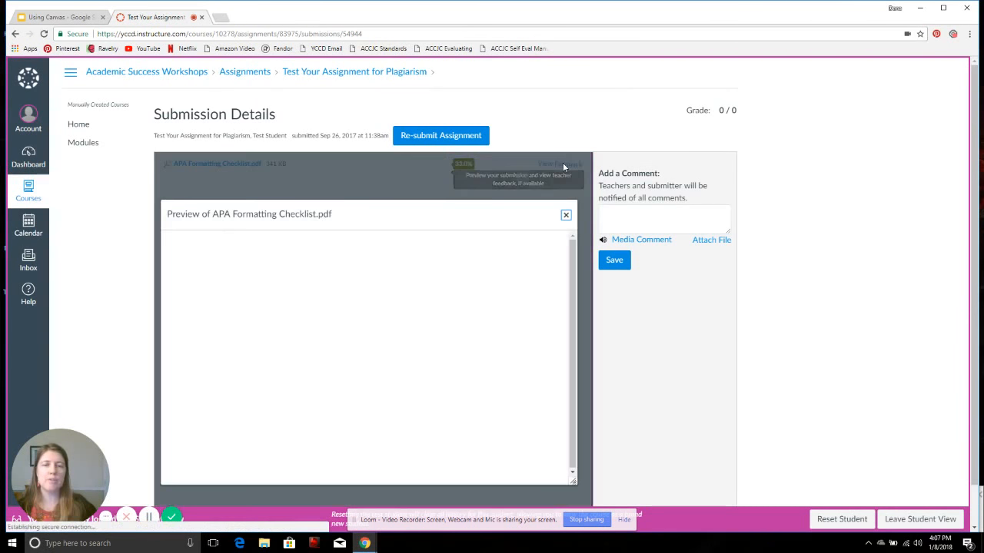
{"action": "left_click_drag", "start_coordinate": [476, 206], "coordinate": [465, 162]}
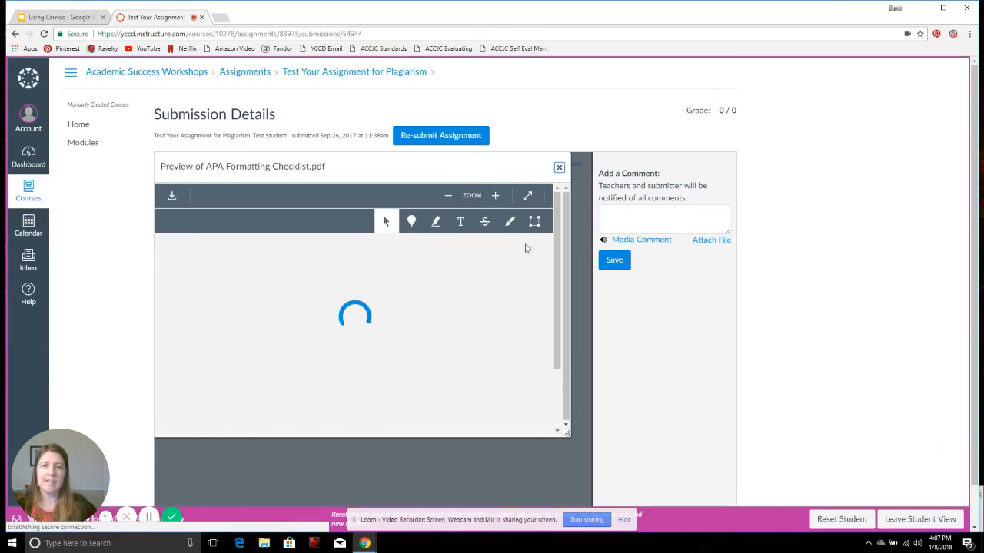
{"action": "left_click_drag", "start_coordinate": [566, 431], "coordinate": [590, 498]}
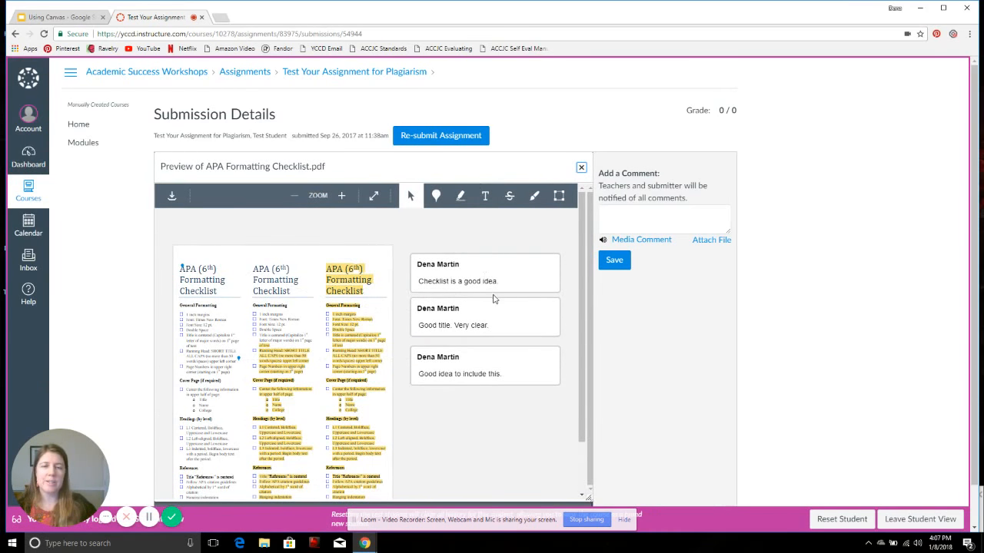
- Select each teacher comment in the feedback preview to trace it to its annotation on the checklist
{"action": "left_click", "coordinate": [515, 275]}
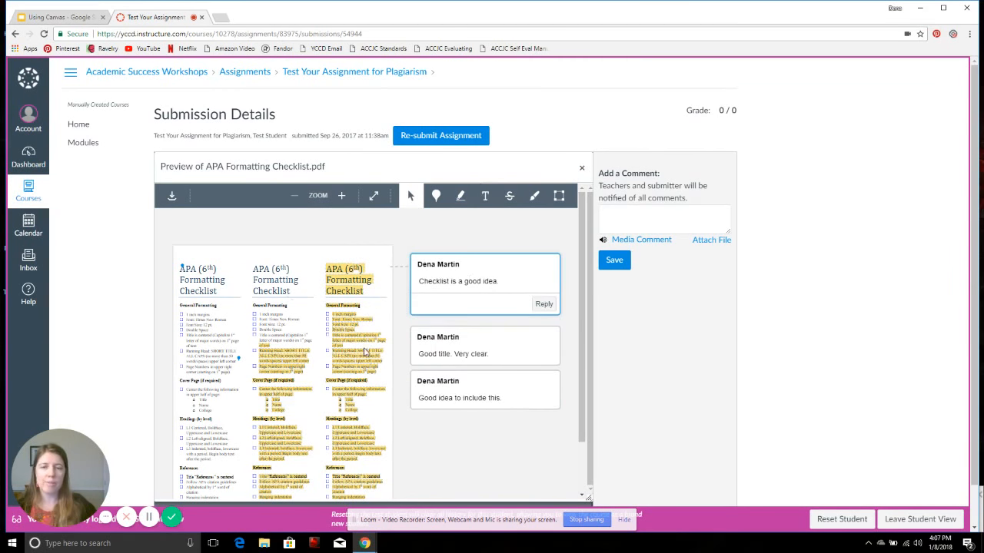
{"action": "left_click", "coordinate": [494, 358]}
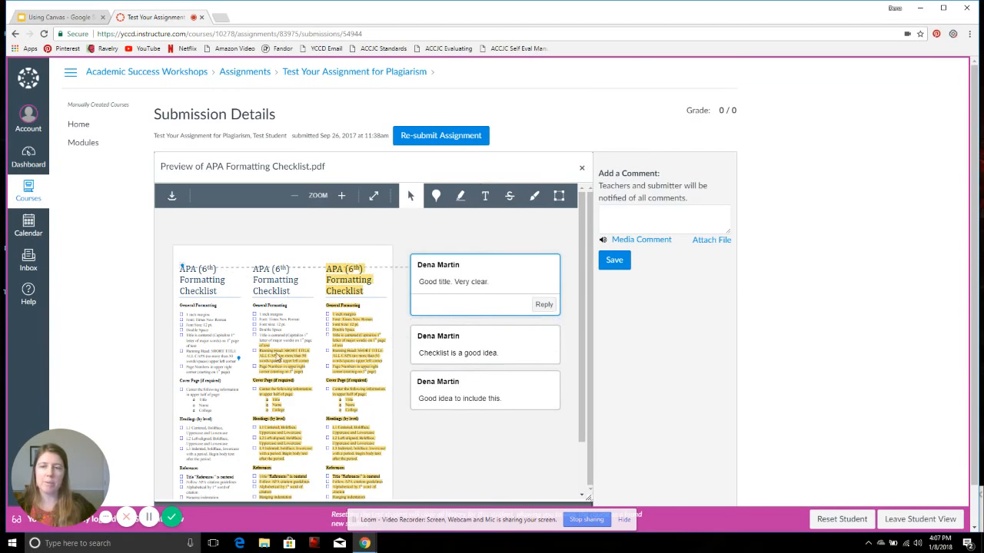
{"action": "left_click", "coordinate": [520, 391]}
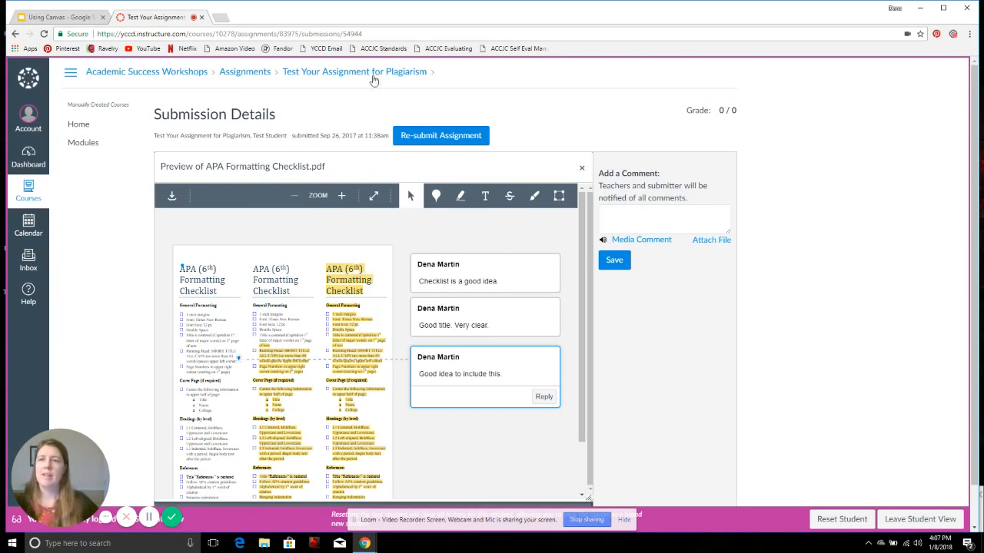
- Switch to the Using Canvas presentation in Google Slides and show the "Canvas App for Mobile Devices - Set Up" slide
{"action": "left_click", "coordinate": [51, 20]}
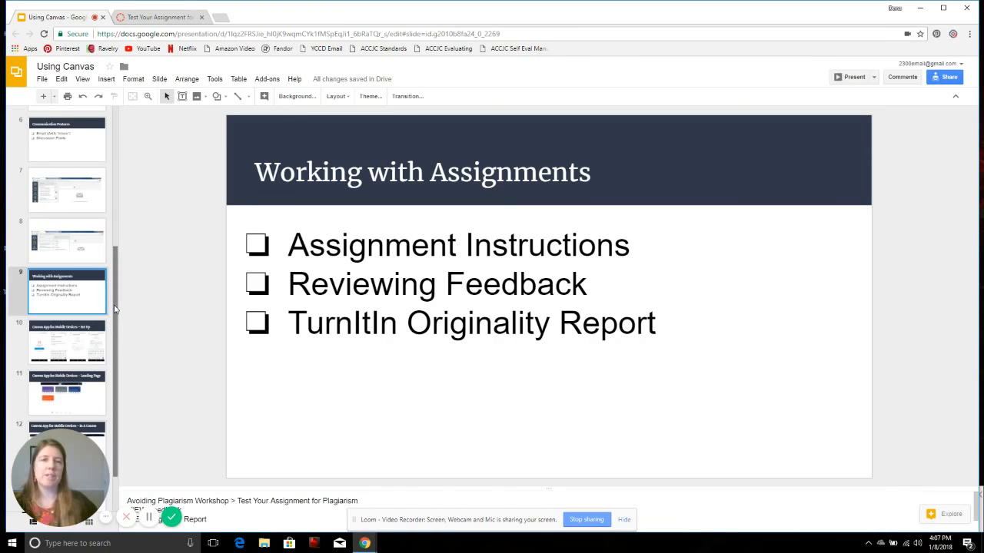
{"action": "scroll", "coordinate": [117, 319], "scroll_direction": "down", "scroll_amount": 1}
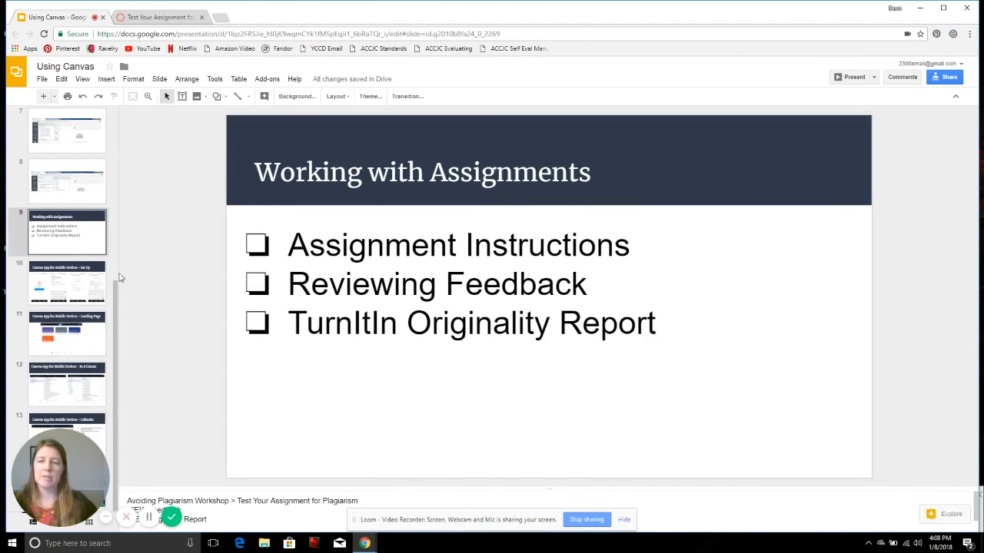
{"action": "left_click", "coordinate": [37, 294]}
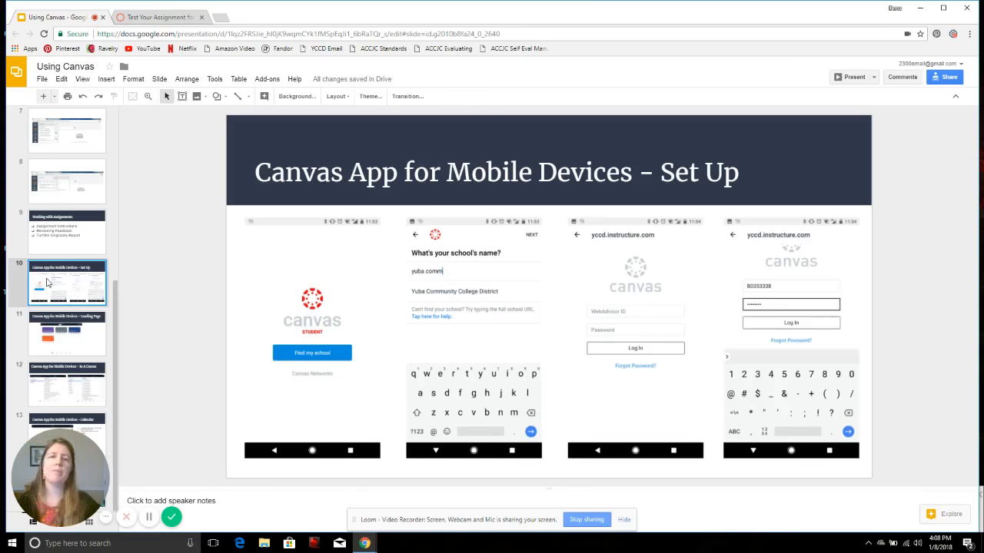